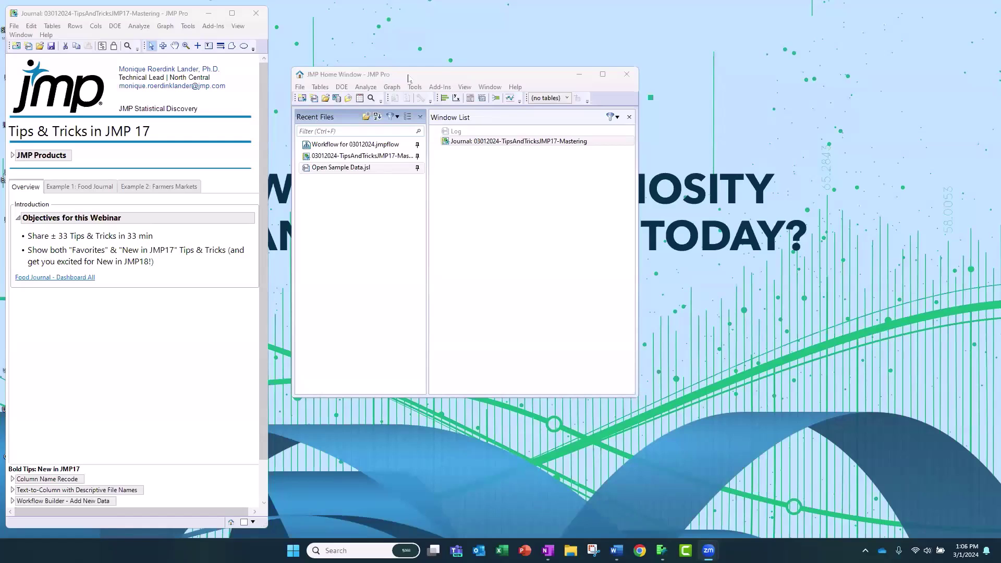
Bring the 'Tips & Tricks in JMP 17' journal window to the front.
click(146, 15)
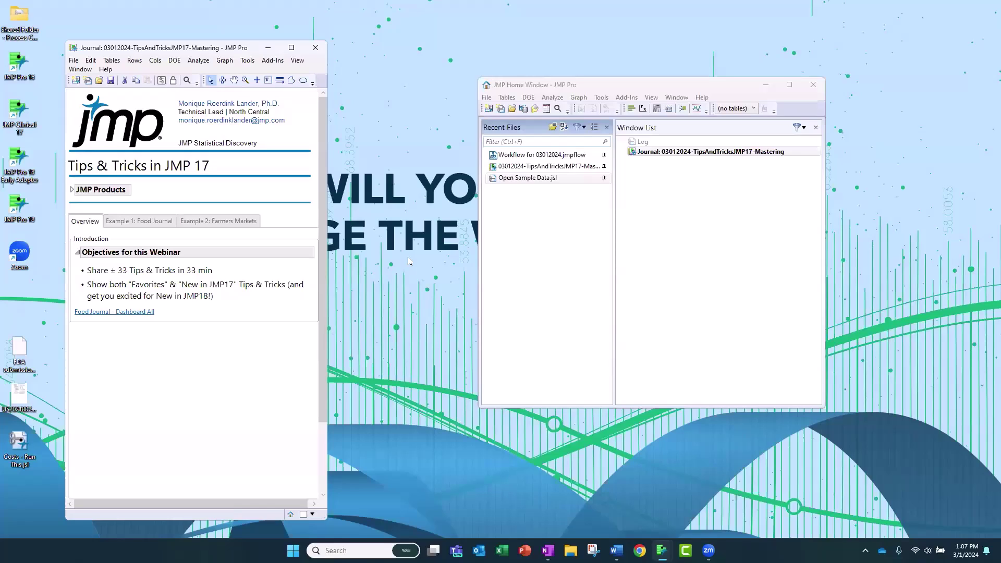
Launch the 'Food Journal - Dashboard All' from the journal's Overview tab.
click(129, 312)
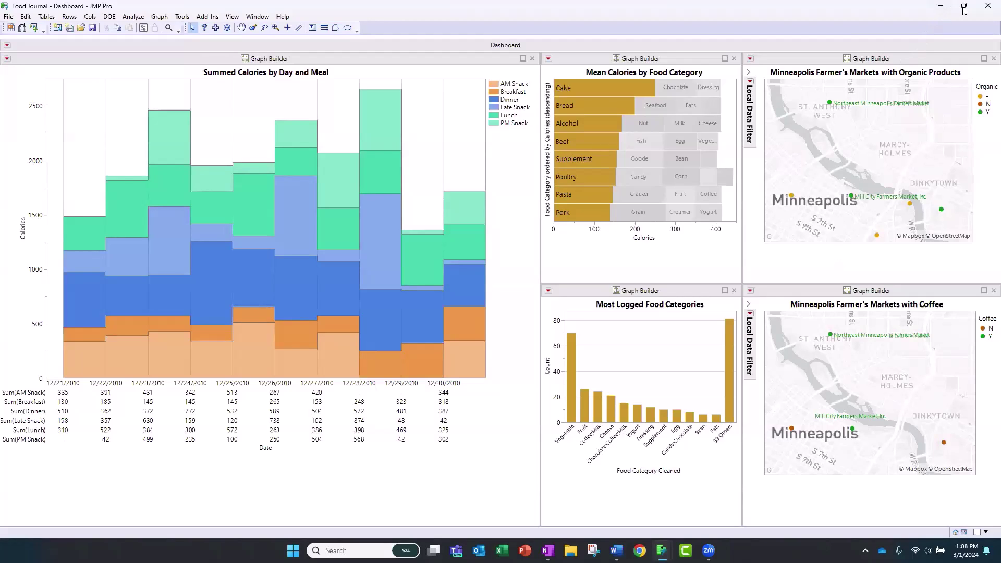
Close the dashboard and show the 'Example 1: Food Journal' tips in the journal.
click(988, 5)
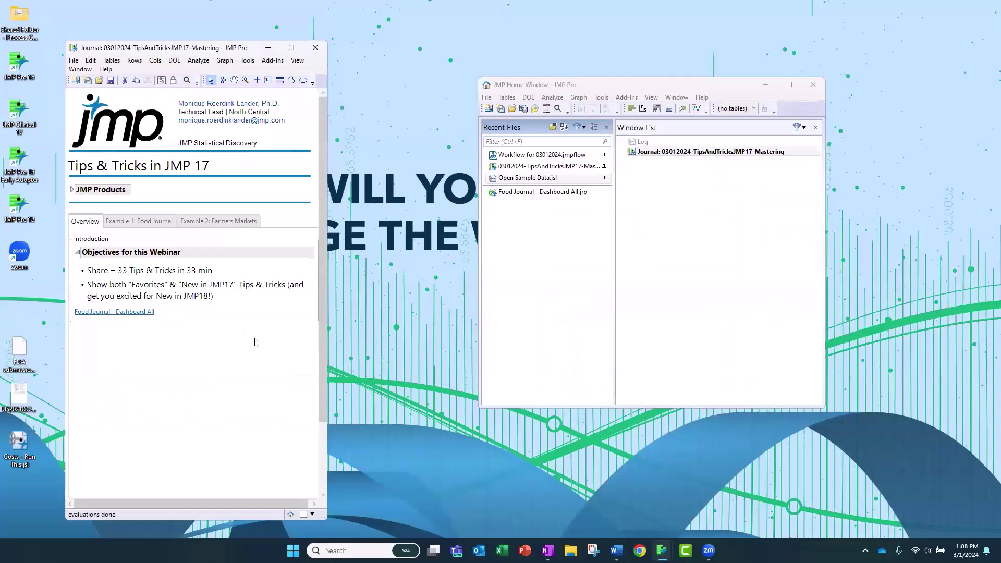
click(130, 223)
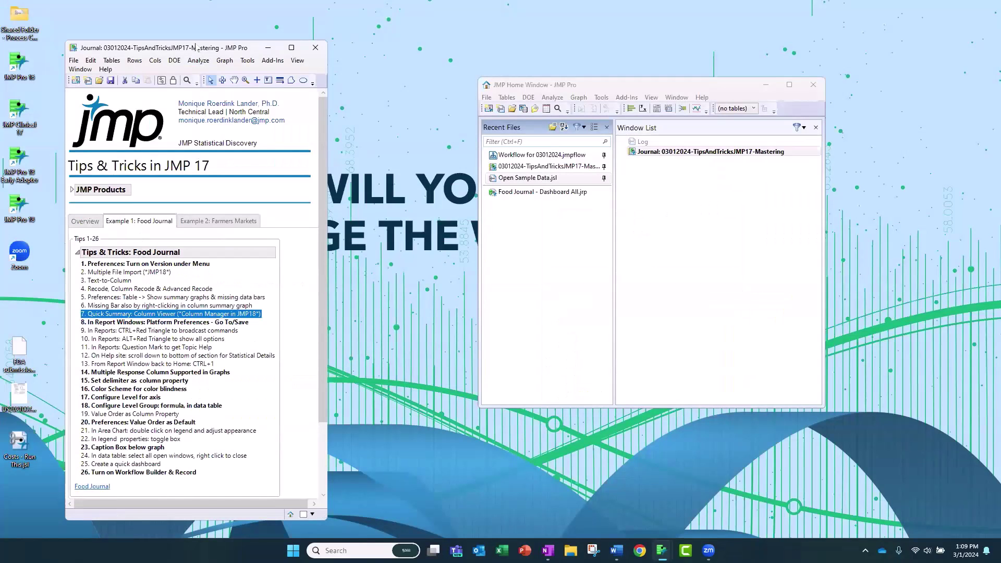
drag(198, 48, 191, 23)
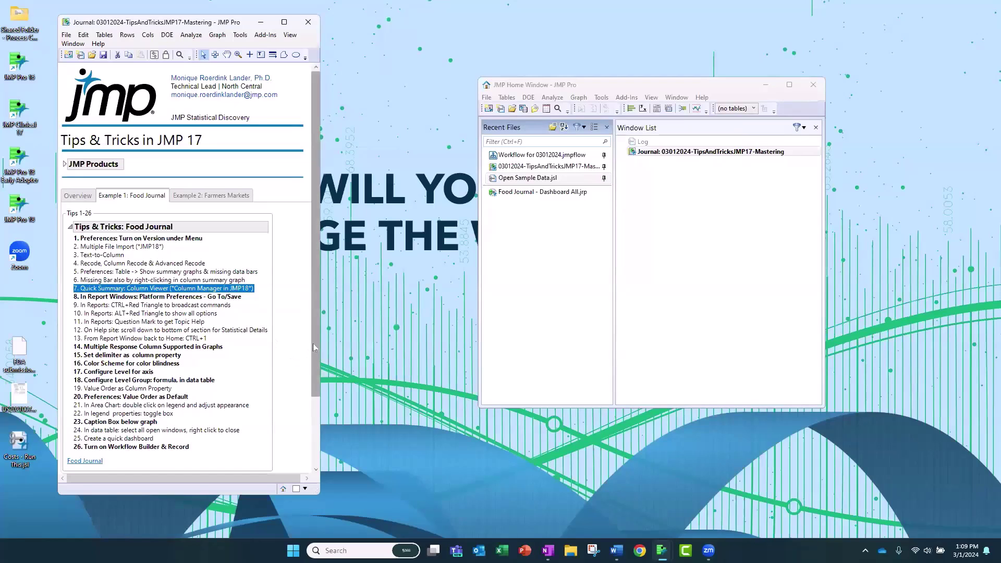
Open the Food Journal data table to check it, then close it again.
drag(313, 343, 308, 423)
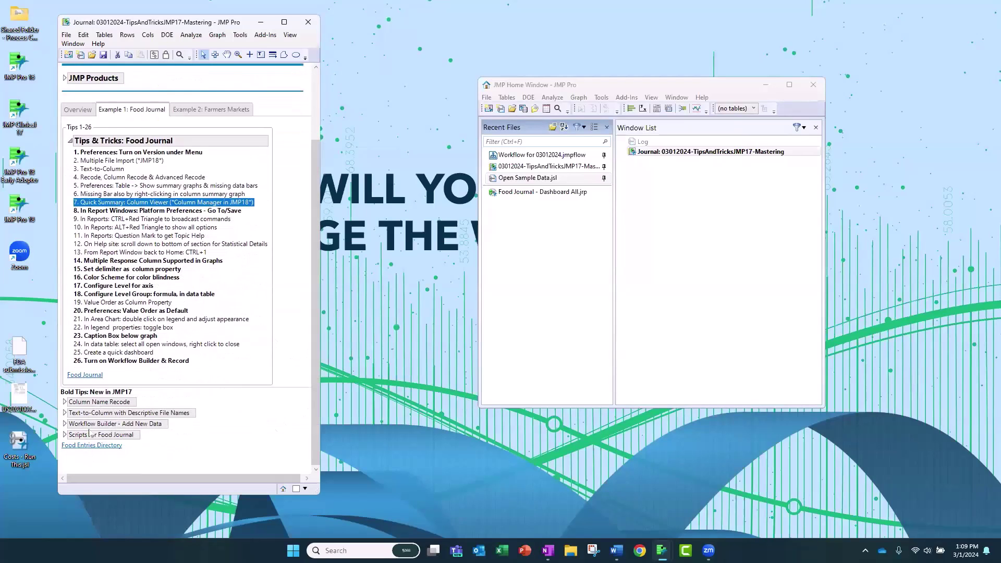
click(88, 375)
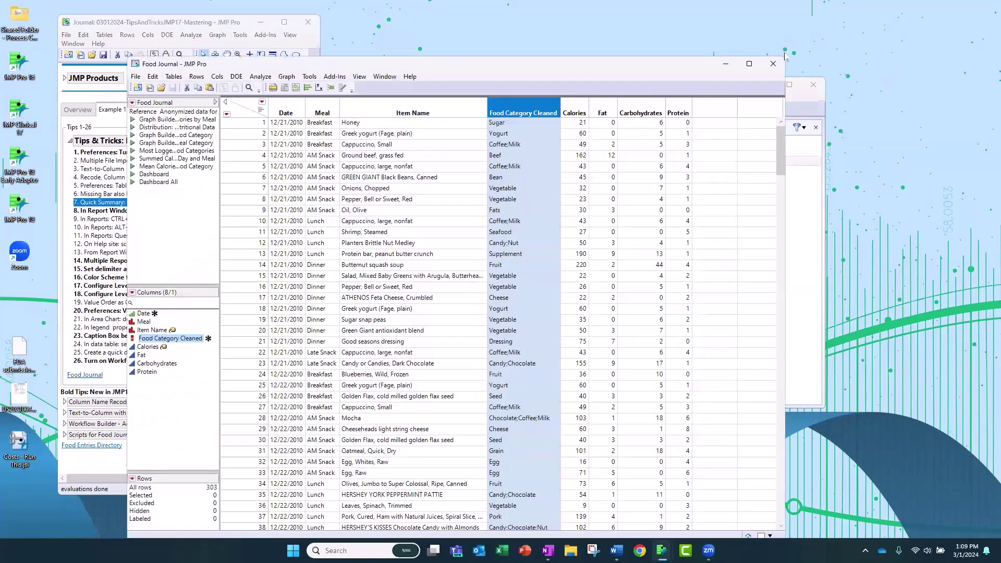
click(772, 64)
right_click(141, 425)
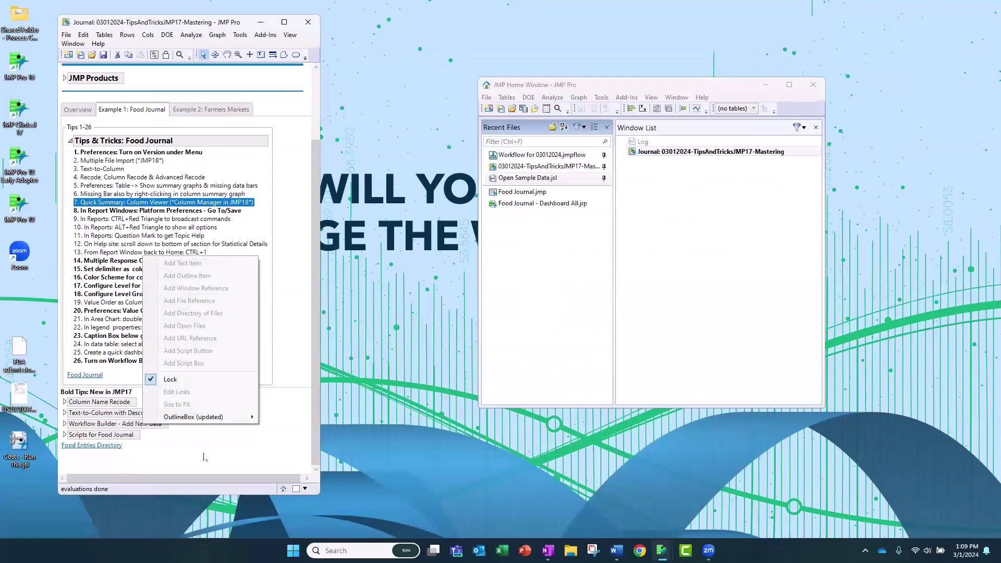
click(91, 456)
Open the Food Entries Directory folder and delete 01Jan2011.xlsx.
click(93, 446)
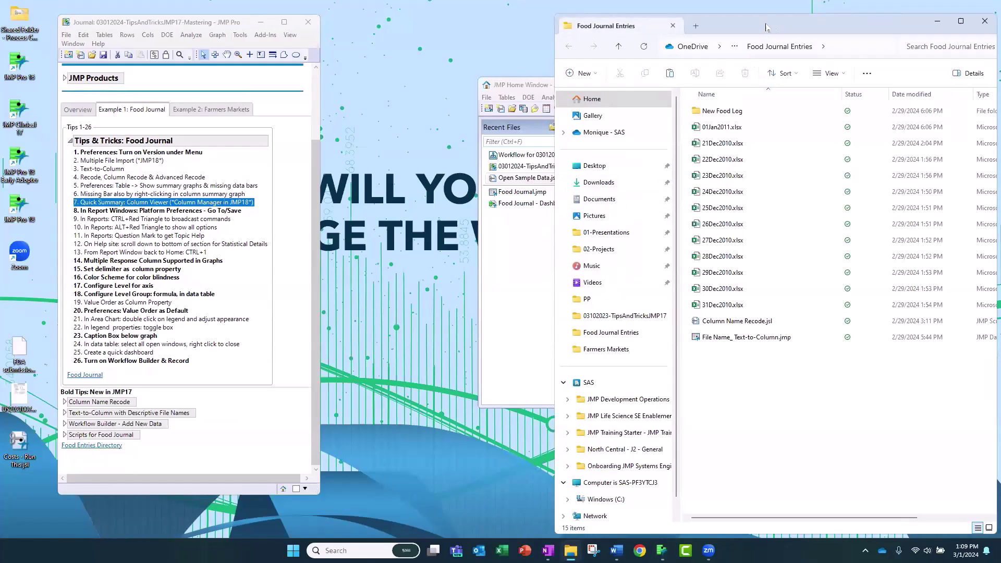
drag(766, 27, 511, 27)
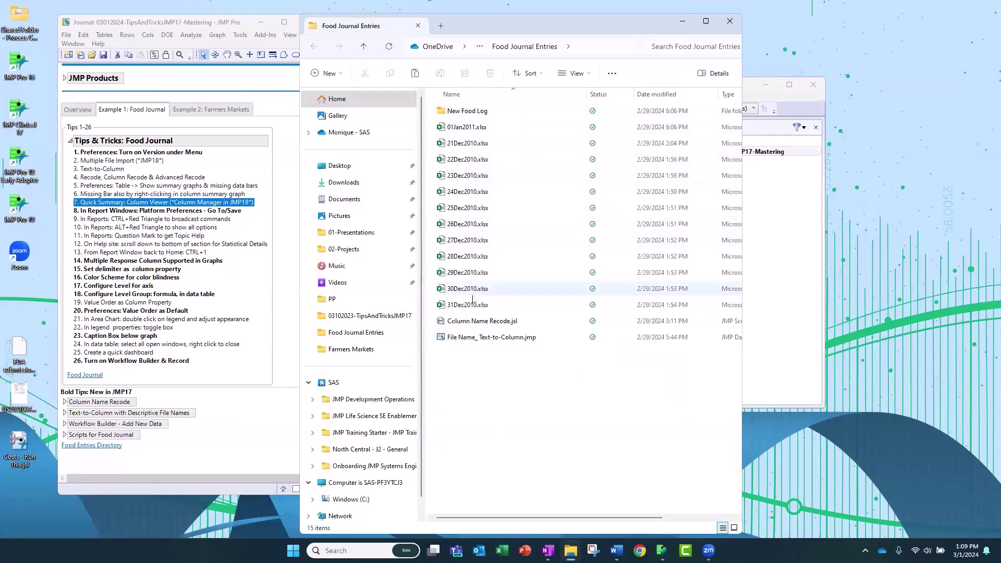
click(469, 127)
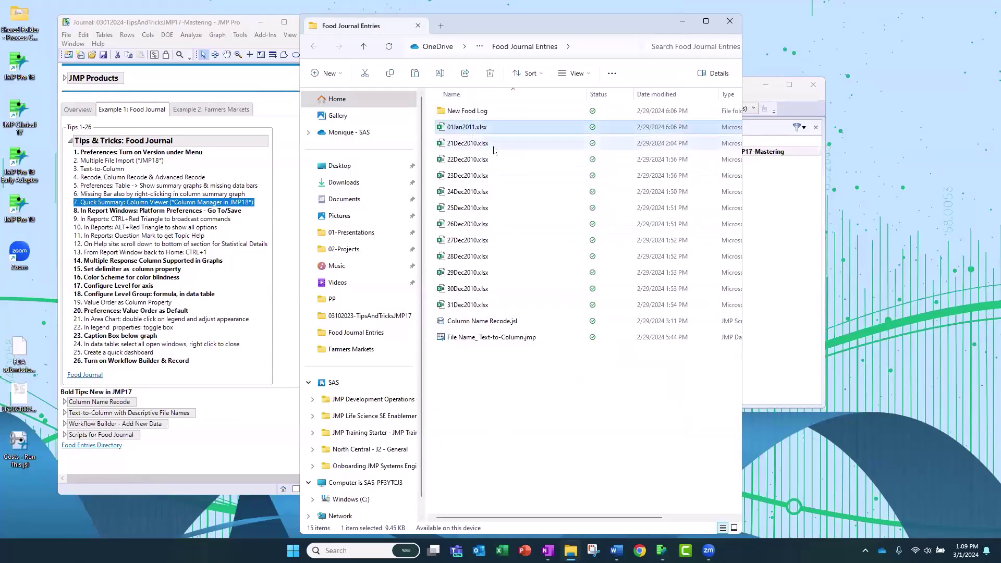
key(Delete)
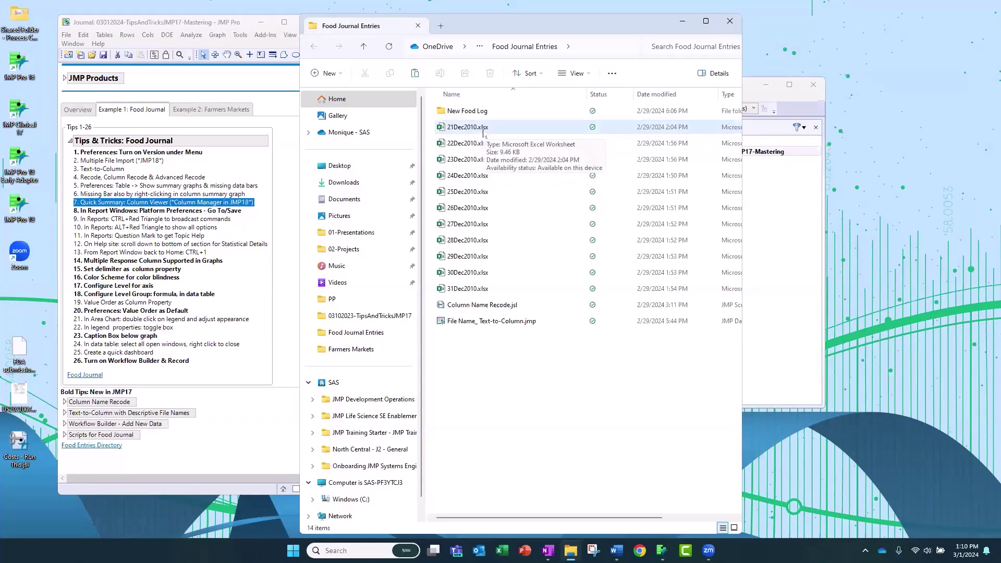
drag(559, 26, 727, 30)
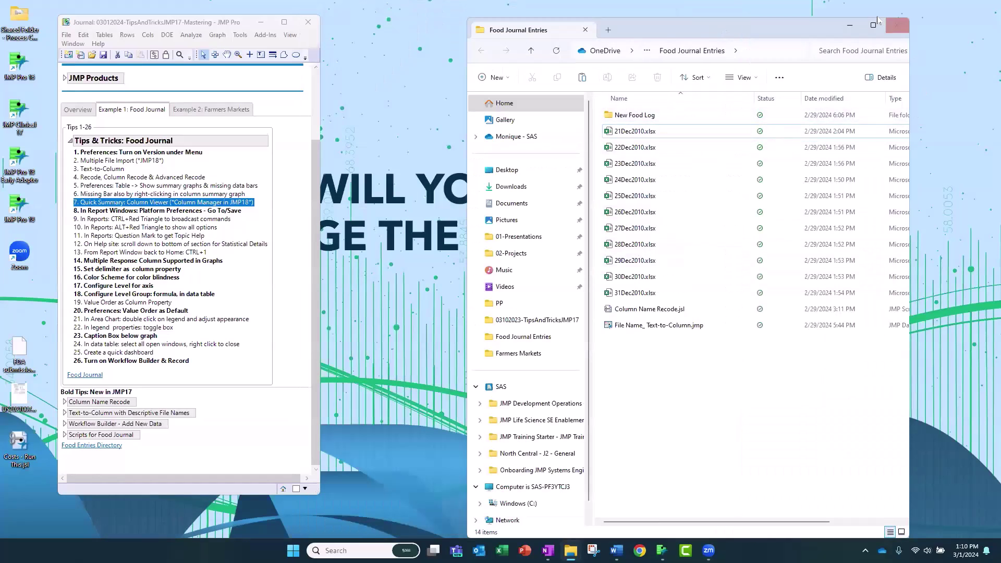
Start File > Import Multiple Files and enable 'Select files by size'.
click(849, 27)
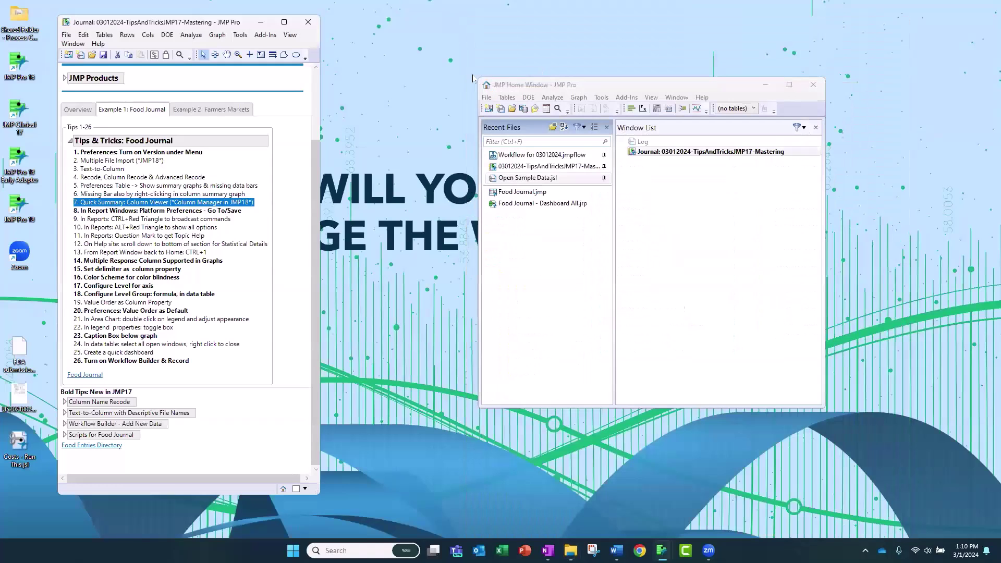
click(67, 35)
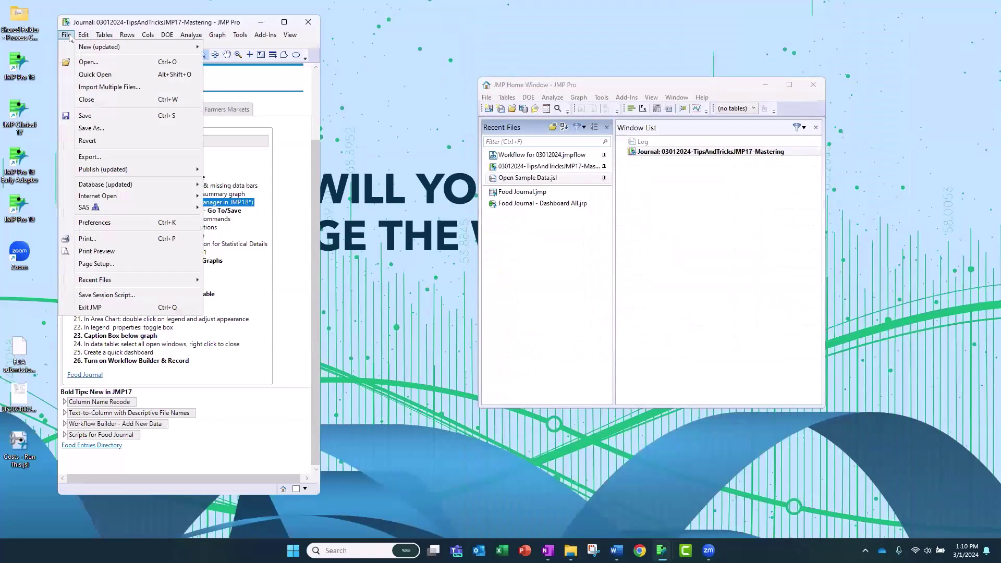
click(94, 89)
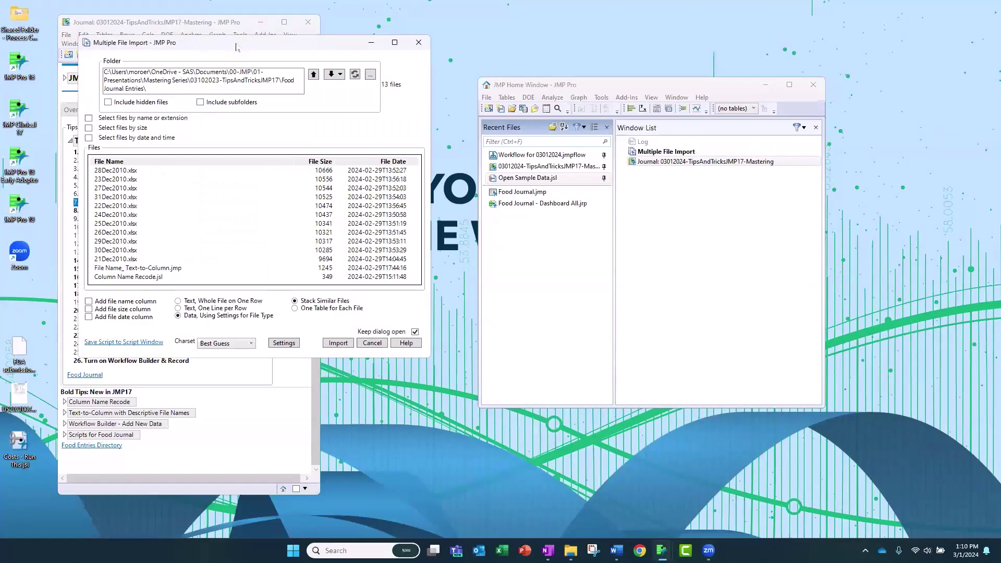
drag(236, 47, 517, 75)
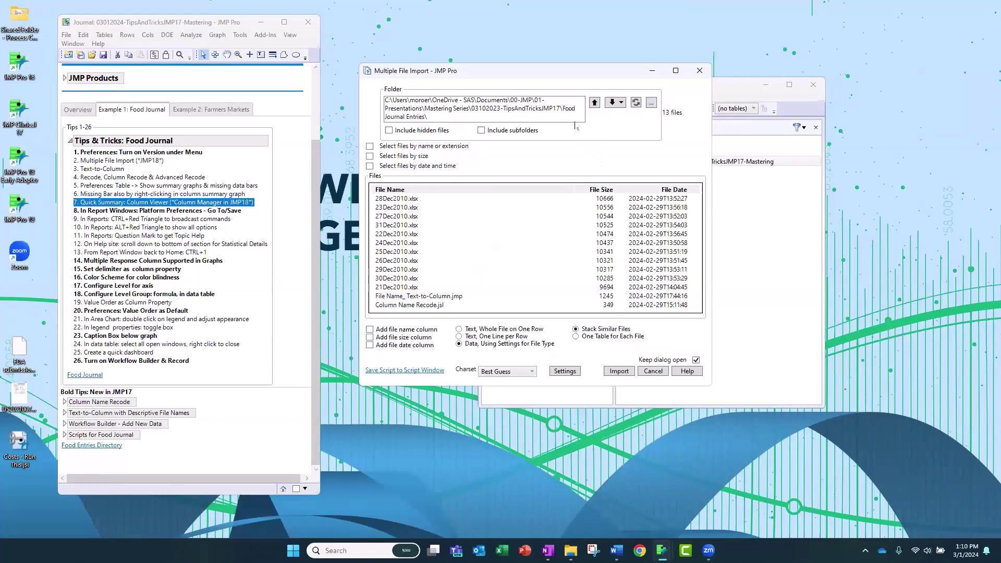
key(space)
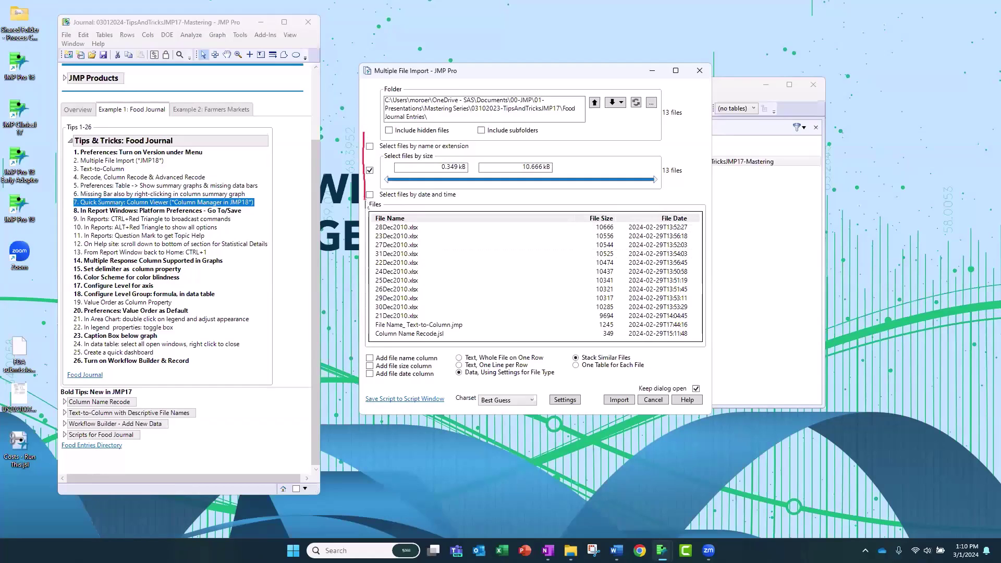
Filter the import by name or extension to *.xlsx files only.
click(370, 148)
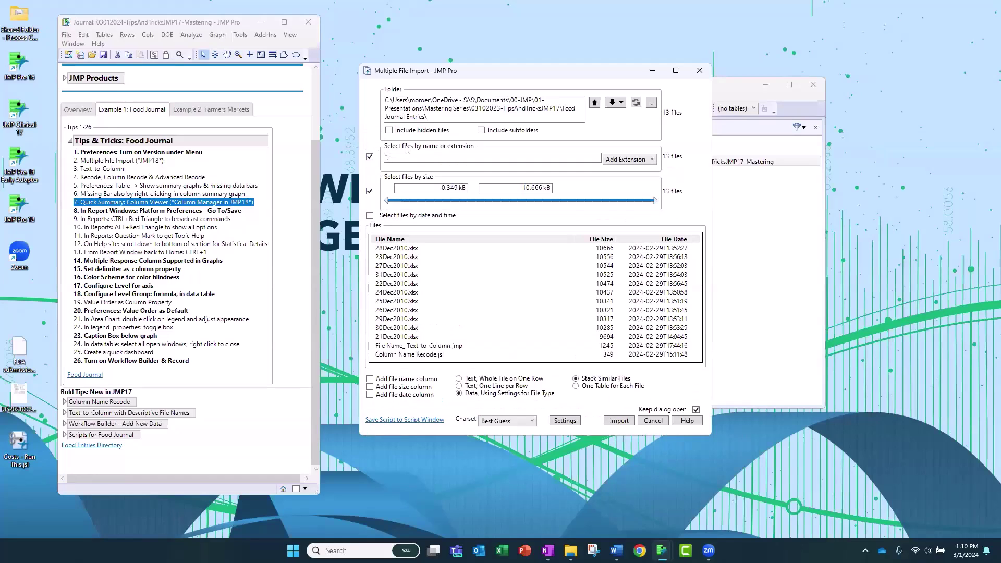
click(619, 161)
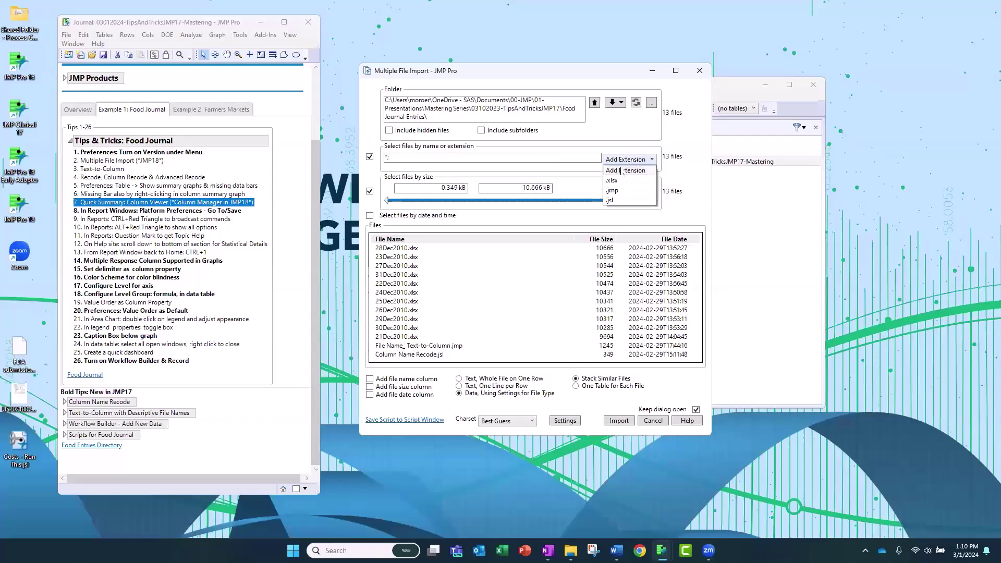
click(628, 180)
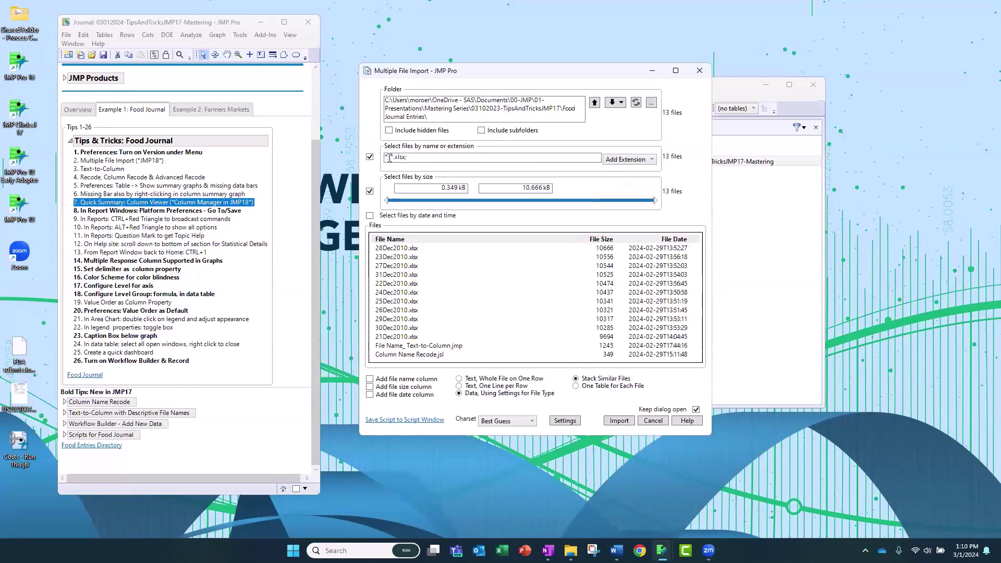
click(391, 159)
key(BackSpace)
text(;)
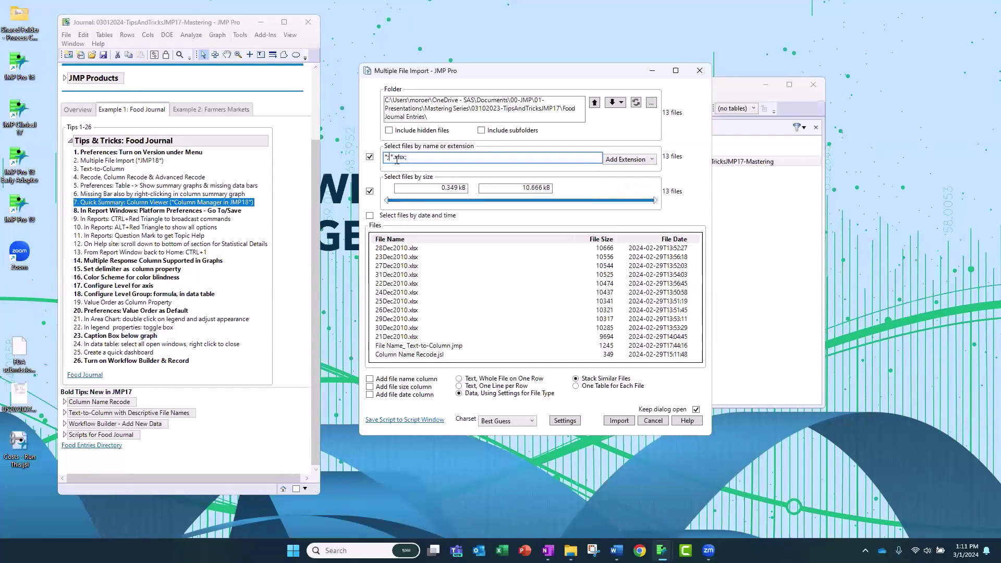
key(BackSpace)
key(BackSpace)
key(BackSpace)
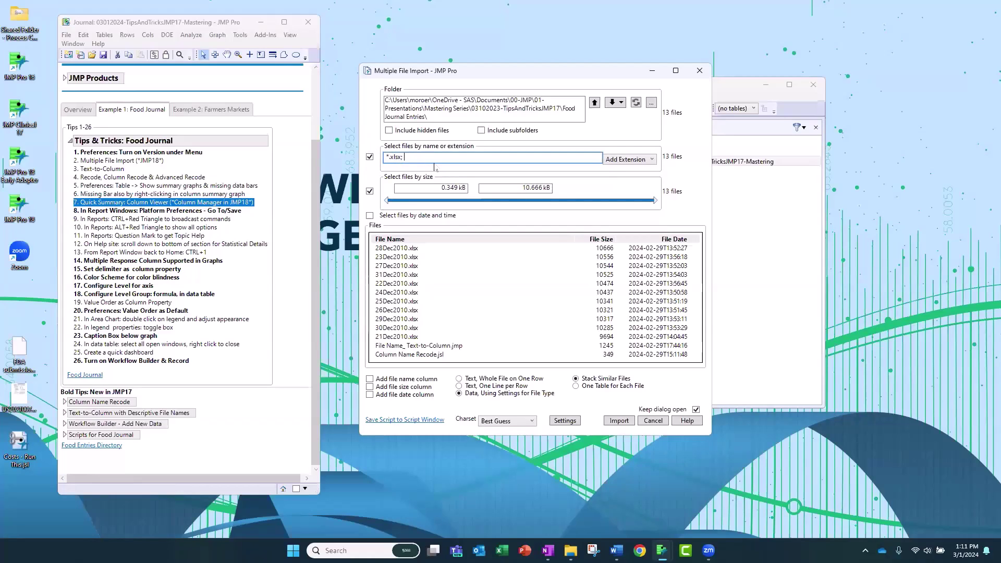
click(680, 219)
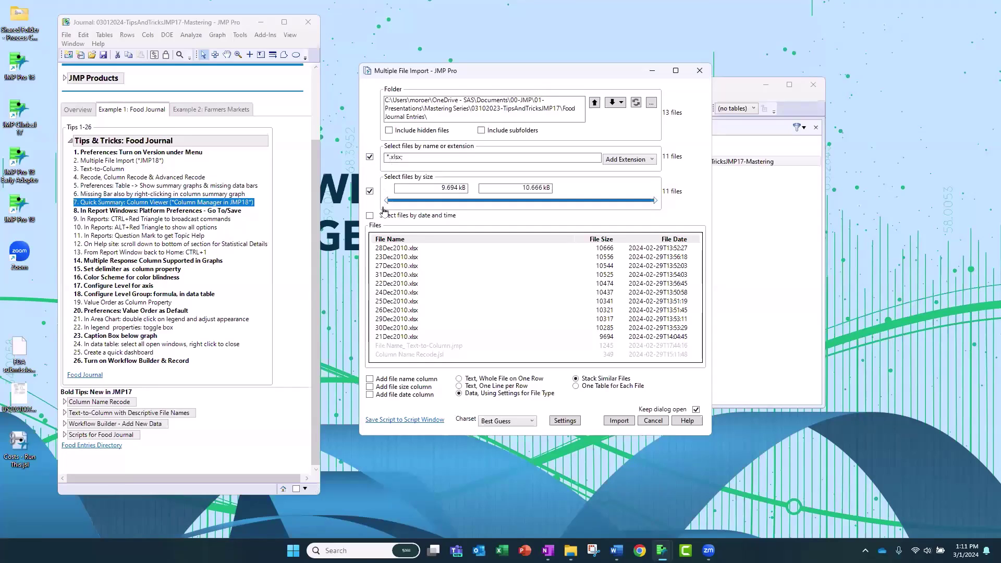
Switch off the file size and date-and-time filters.
mouse_move(388, 202)
mouse_down()
mouse_move(447, 209)
mouse_move(386, 212)
mouse_up()
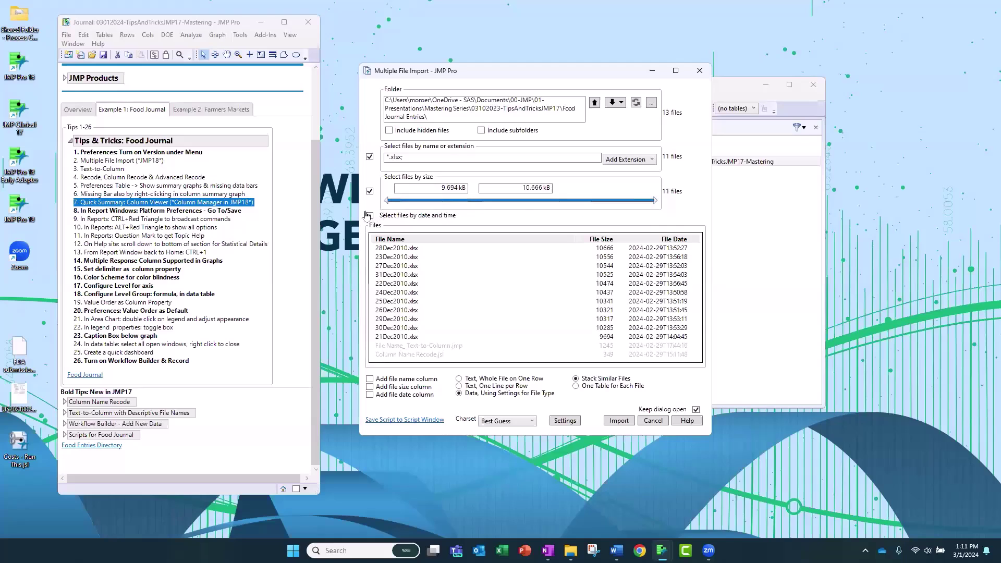
click(370, 215)
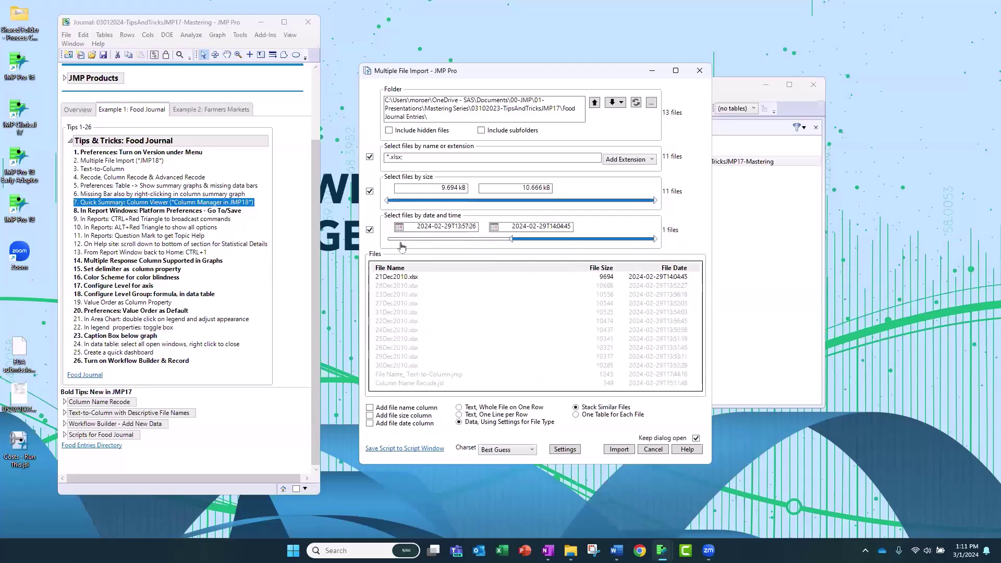
click(370, 230)
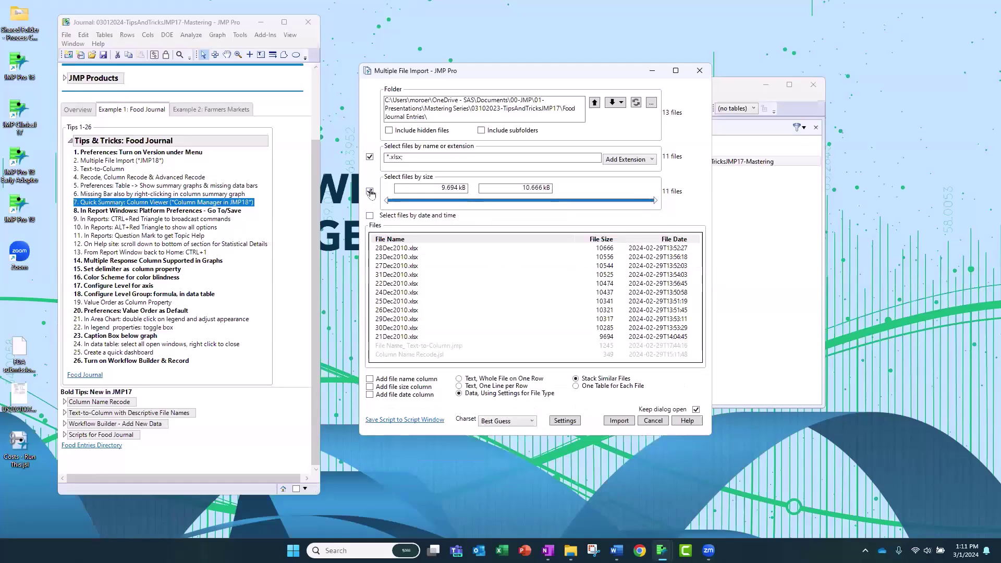
click(370, 191)
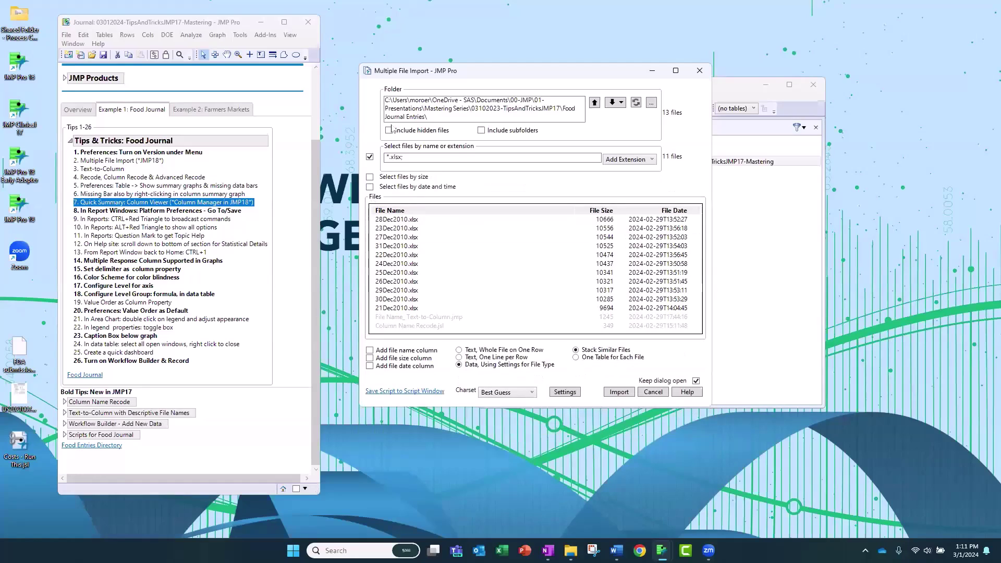
Check 'Add file name column' and uncheck 'Keep dialog open'.
click(370, 352)
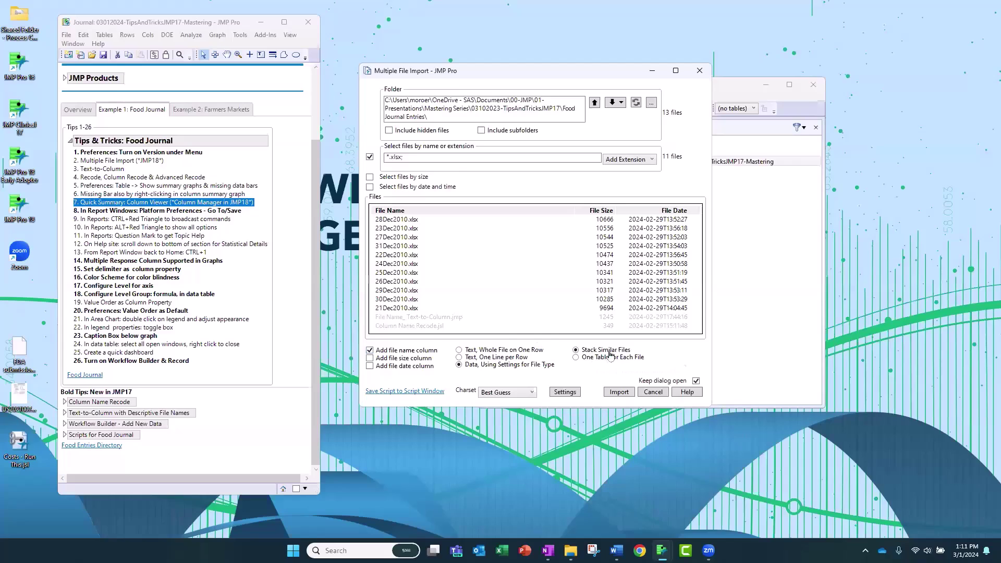
drag(672, 349, 636, 351)
click(696, 381)
Import the 11 filtered workbooks as one stacked table and position its window.
click(619, 392)
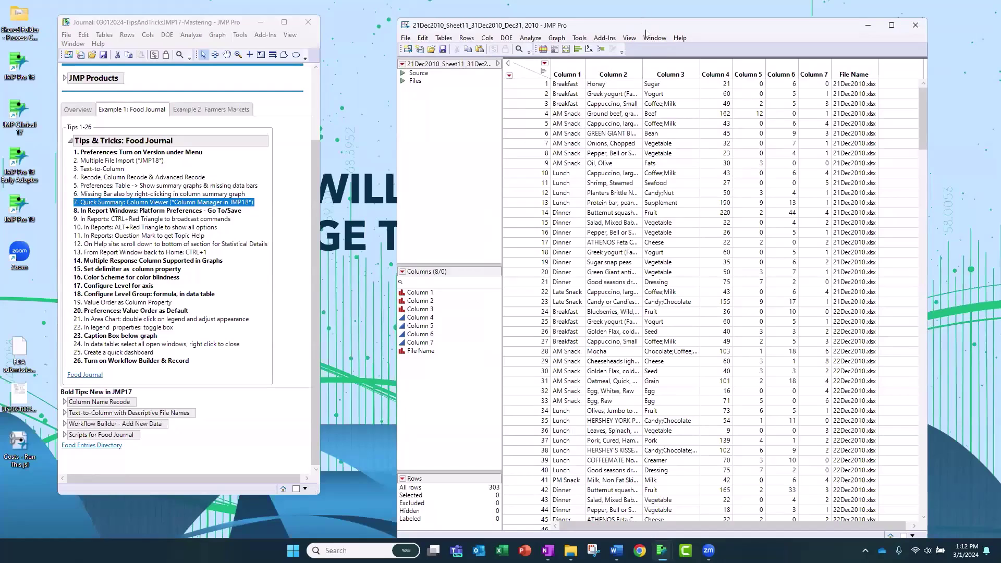
drag(599, 24, 551, 17)
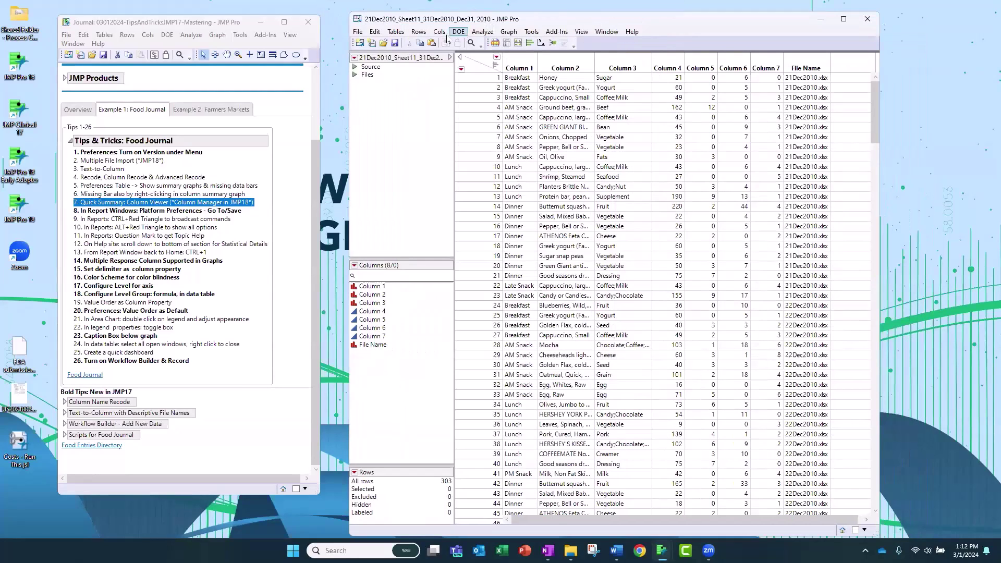
Inspect and close the table's Files script, then select the File Name column.
double_click(366, 75)
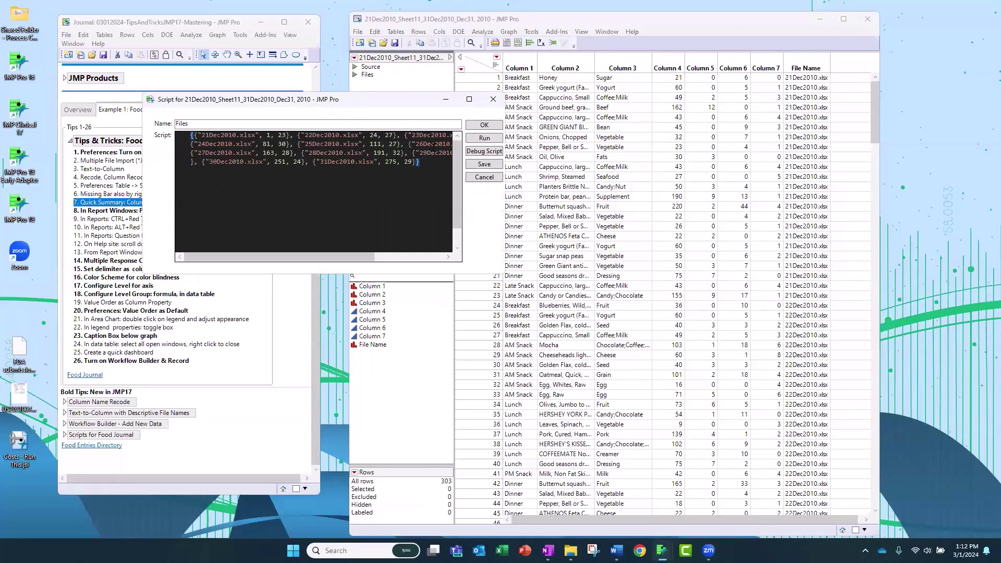
click(493, 99)
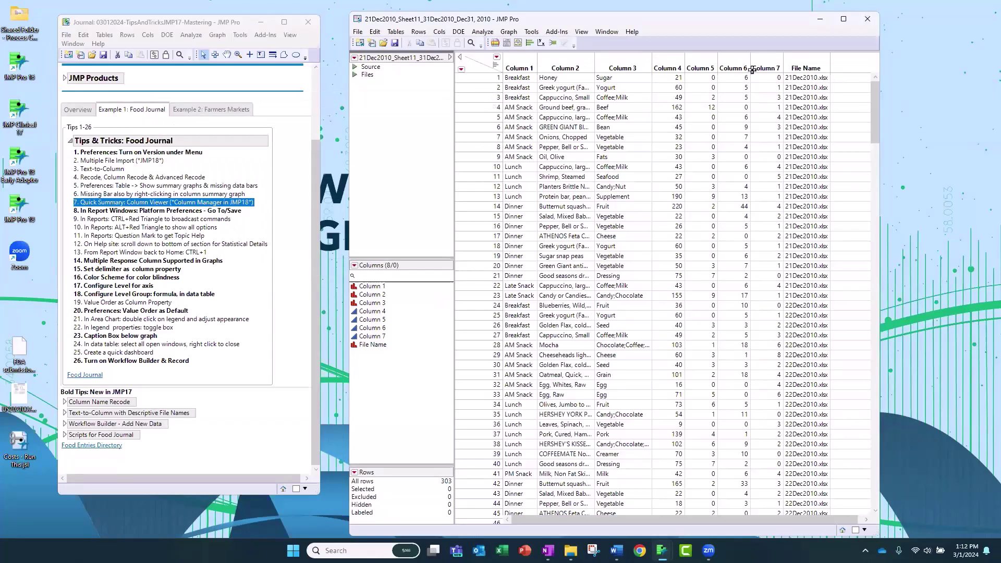
click(803, 63)
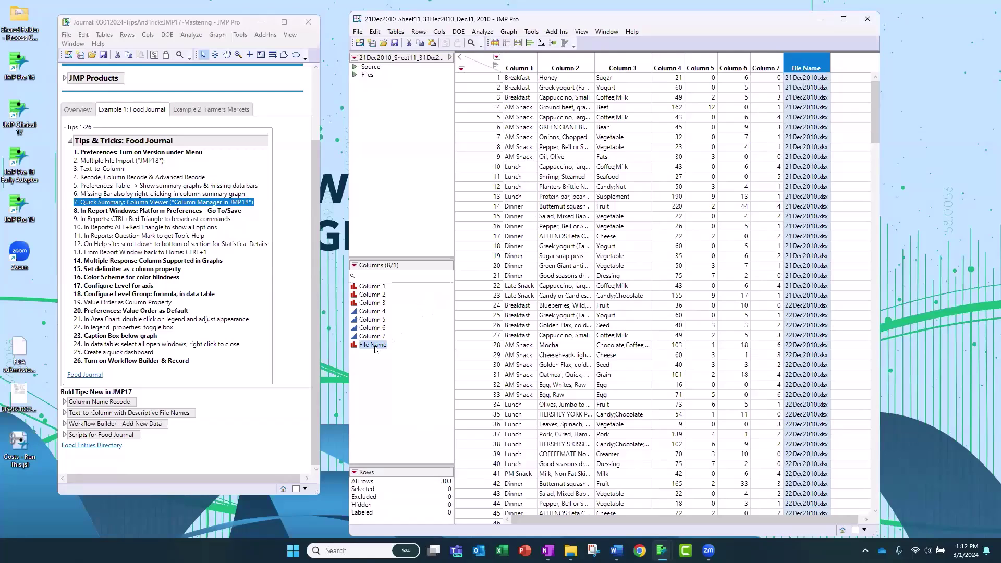
Drag File Name to the top of the Columns list, ahead of Column 1.
drag(378, 348, 379, 286)
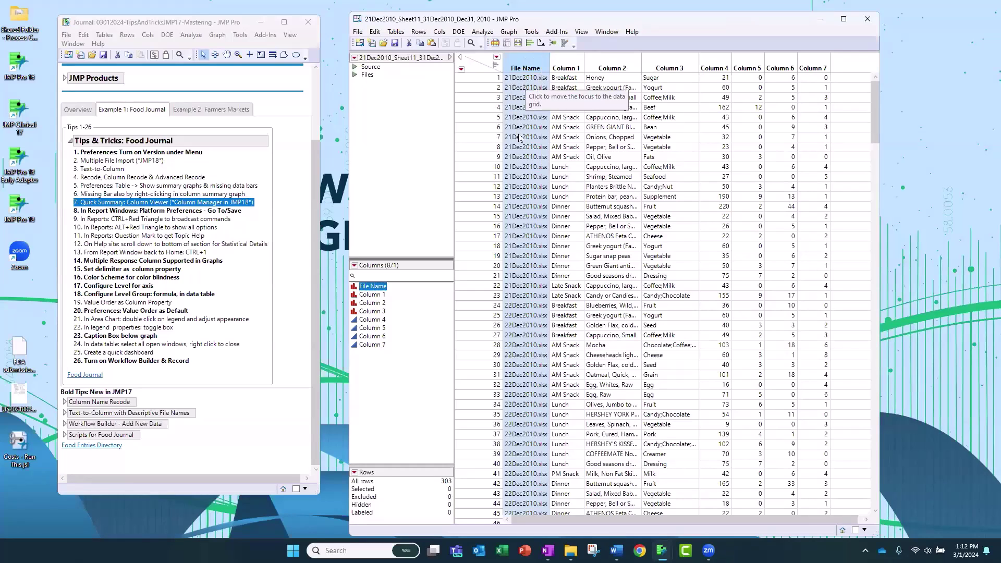
click(519, 177)
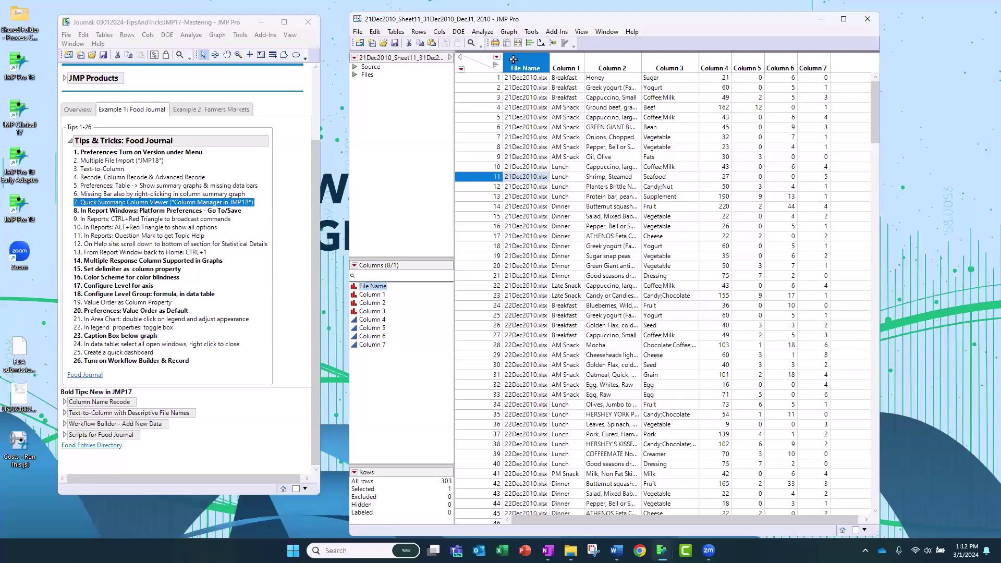
Open Recode for the File Name column, listing its values 21Dec2010.xlsx through 31Dec2010.xlsx.
click(439, 32)
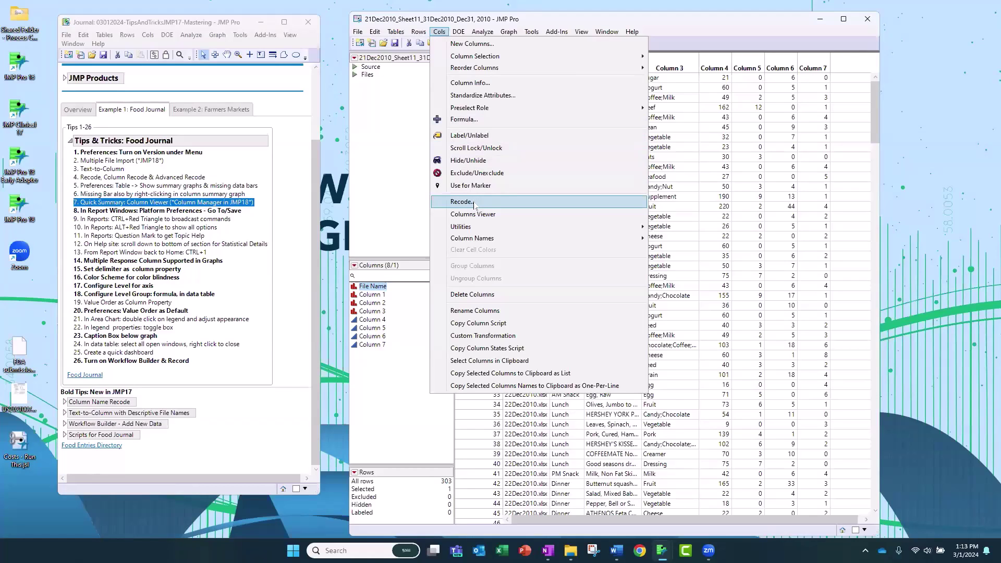
click(680, 59)
click(525, 62)
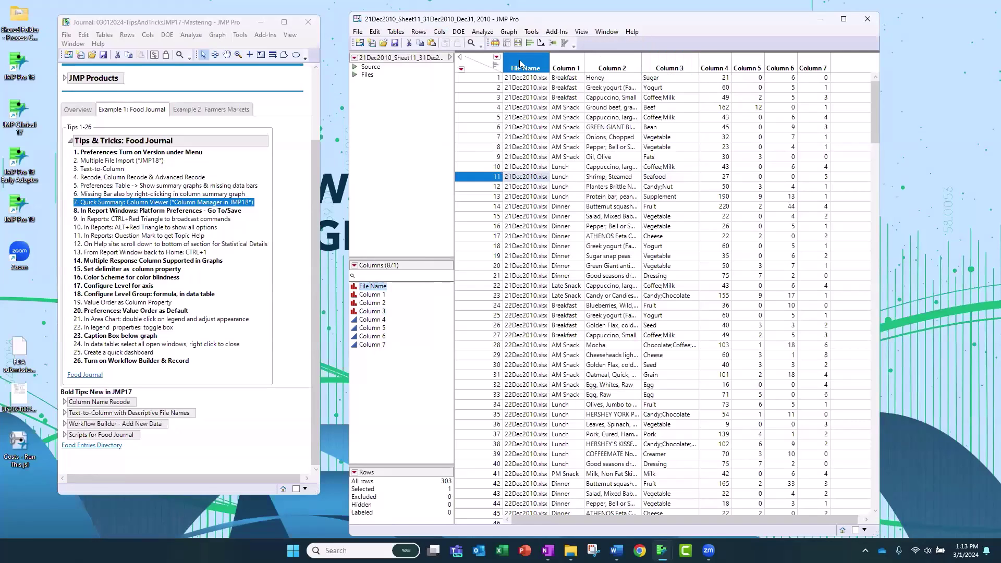
right_click(521, 64)
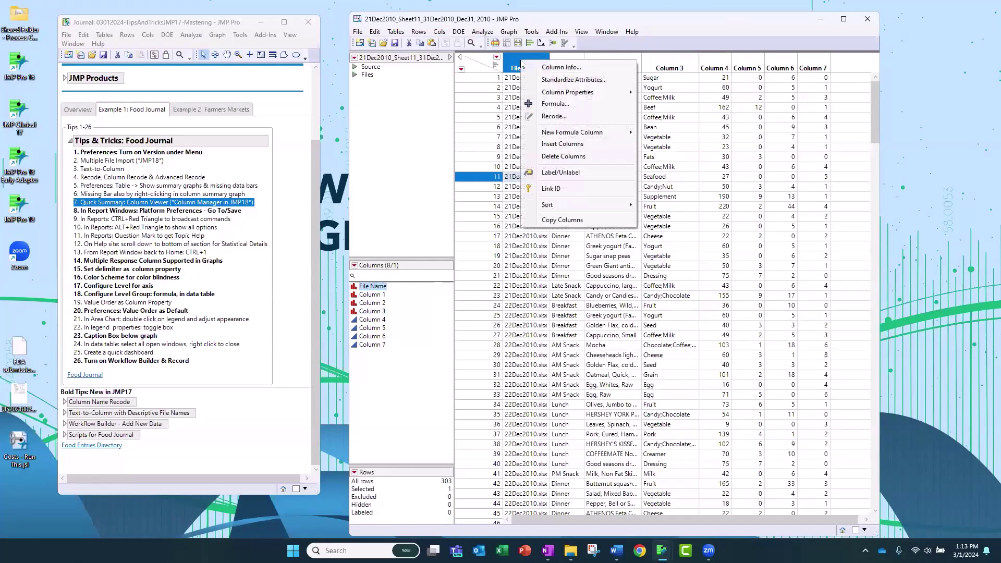
click(573, 119)
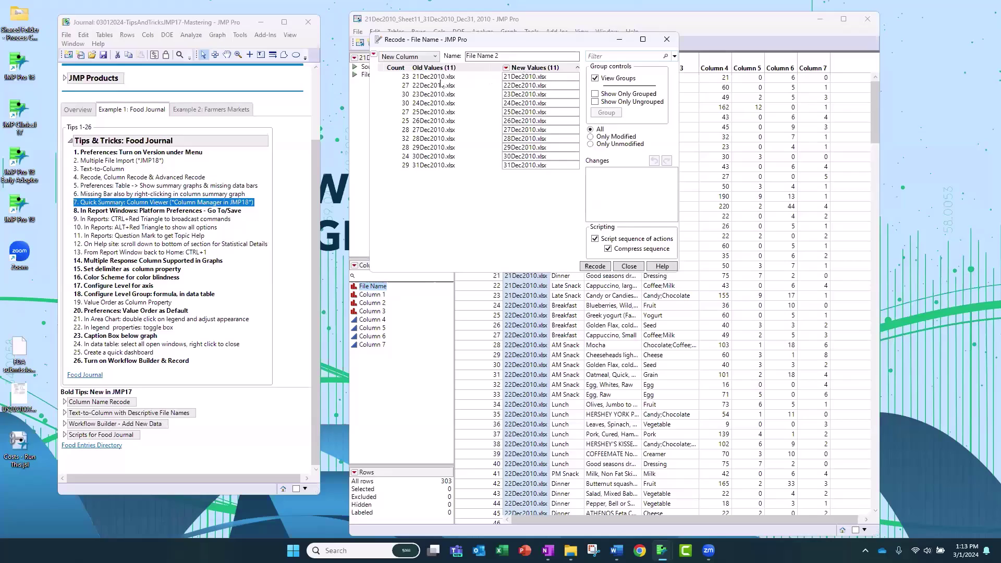
Select the first three date values and open Advanced > Extract Segment from the Recode menu.
drag(451, 77, 451, 95)
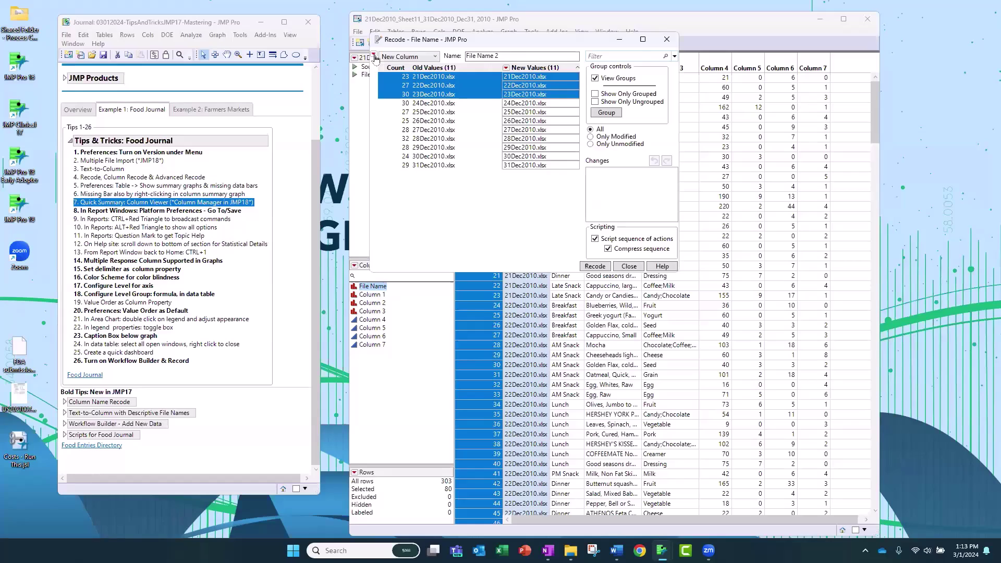
click(374, 57)
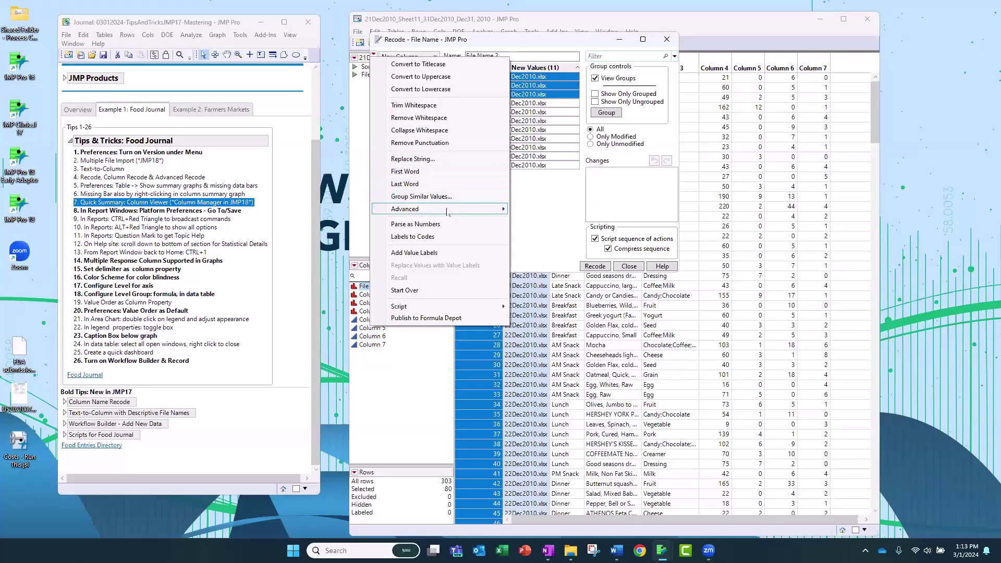
mouse_move(449, 211)
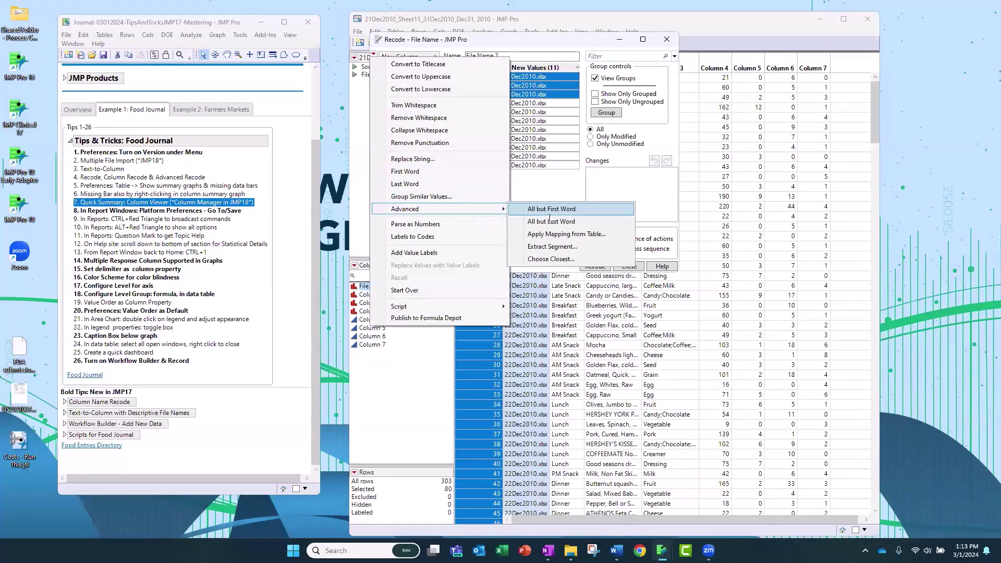
click(568, 247)
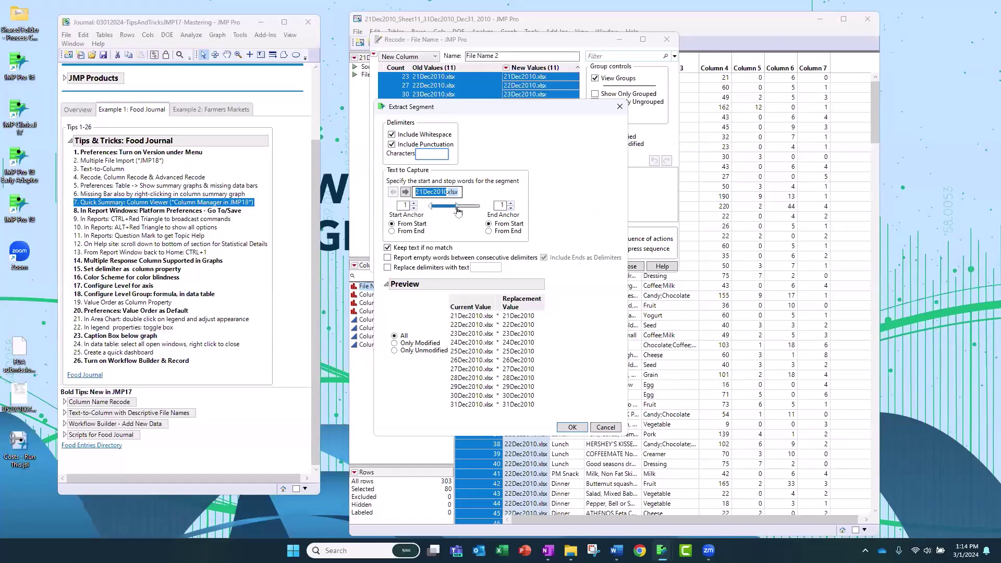
Turn off Include Whitespace and Include Punctuation and extend the End Anchor to 9.
mouse_move(514, 153)
mouse_down()
mouse_move(454, 191)
mouse_move(450, 211)
mouse_move(478, 213)
mouse_up()
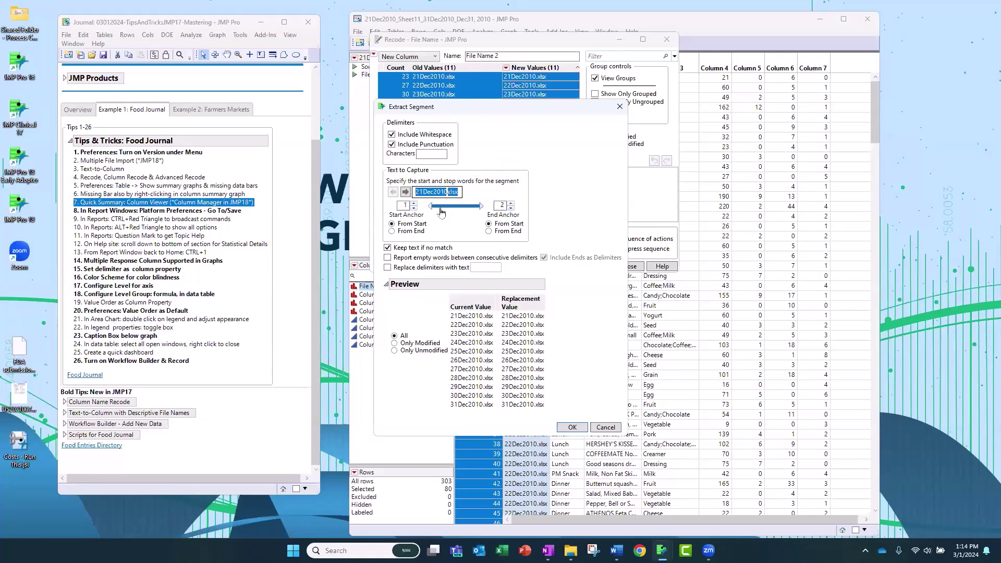
click(392, 134)
click(391, 144)
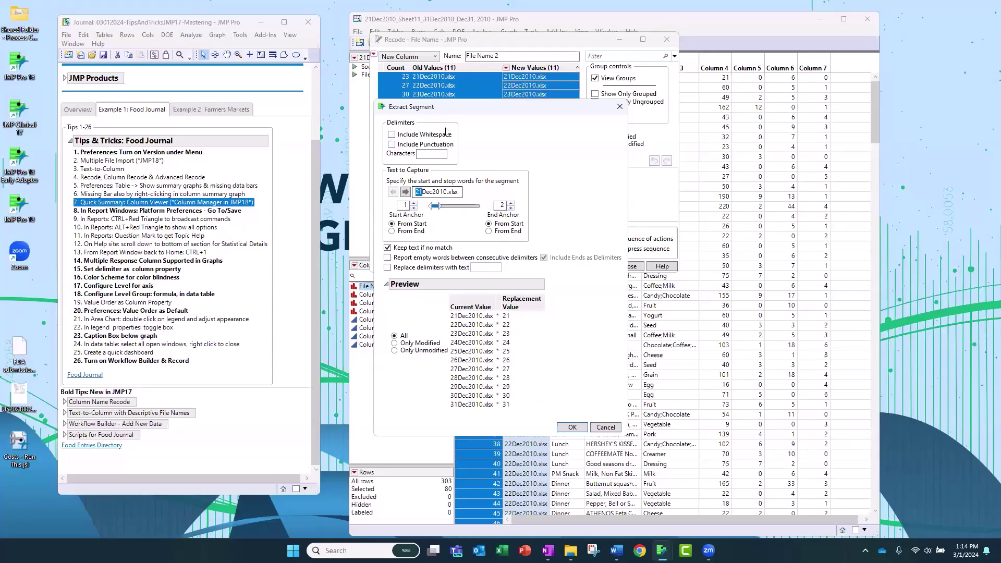
drag(440, 206, 451, 210)
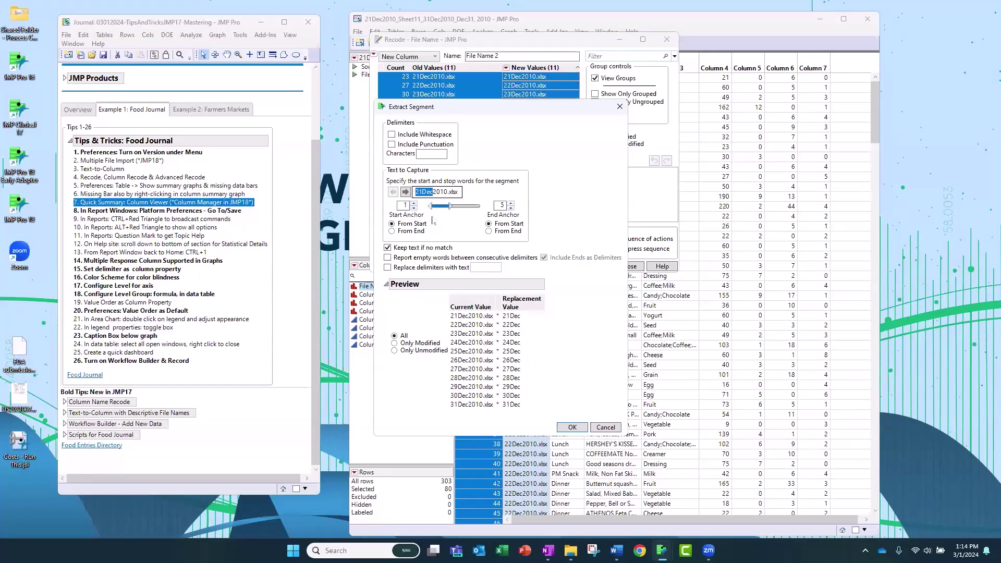
drag(451, 207, 465, 209)
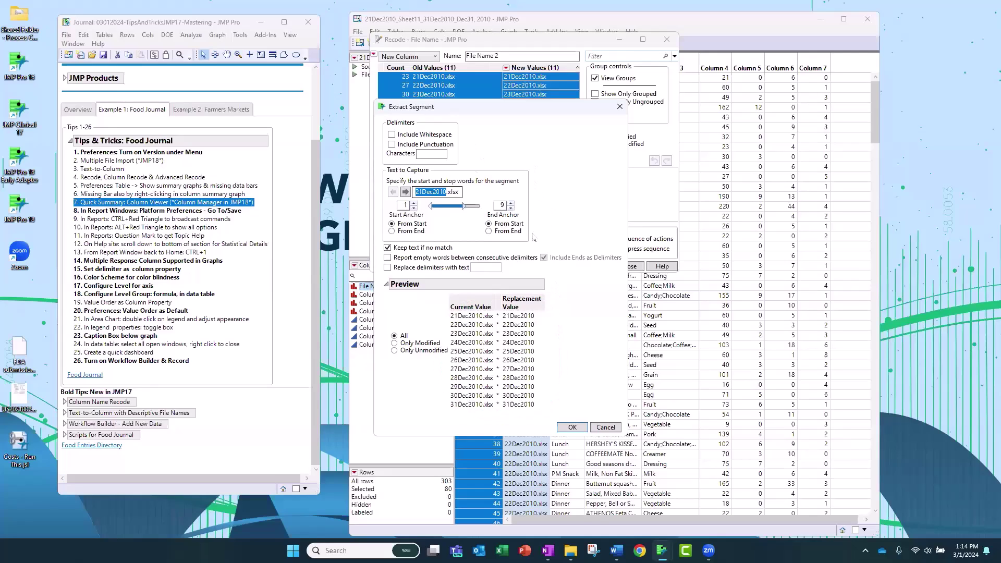
Accept the extracted dates and recode File Name In Place, removing .xlsx from all 303 rows.
click(572, 427)
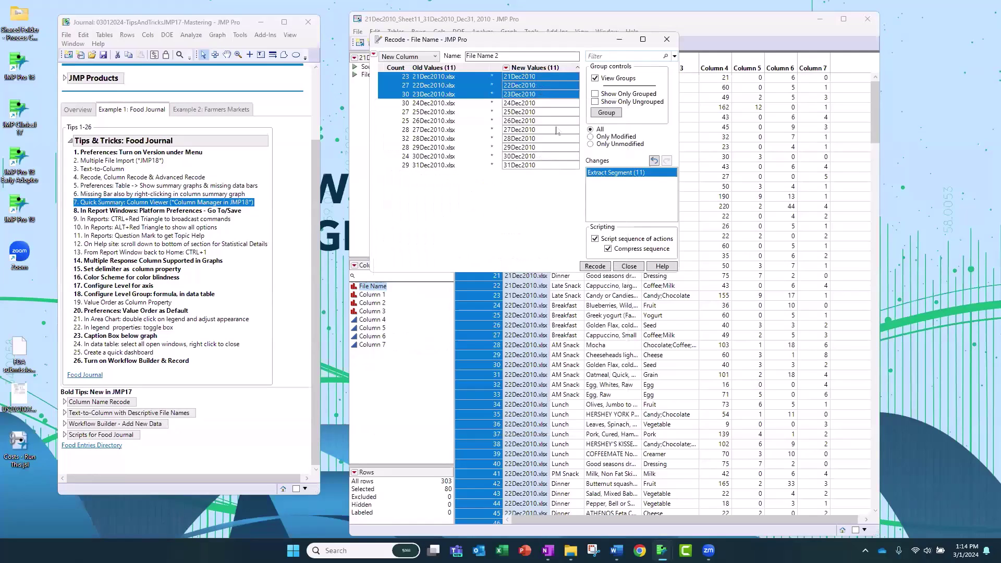
click(409, 56)
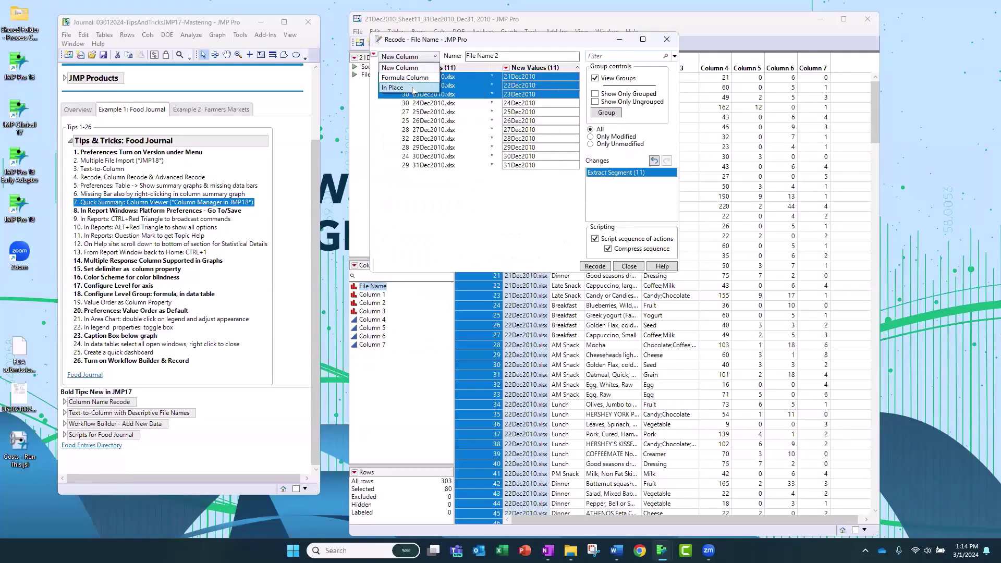
click(413, 88)
click(586, 266)
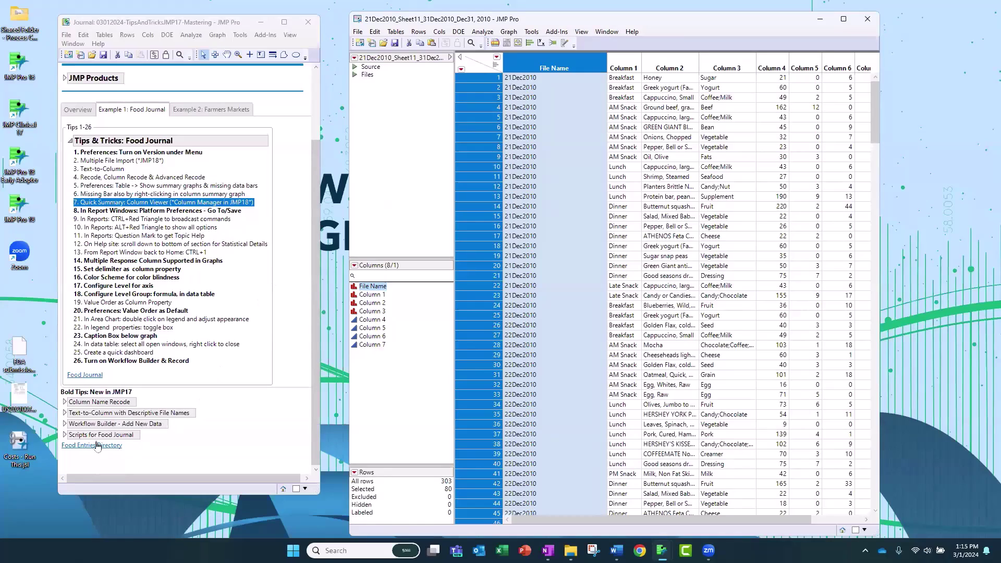
Open the File Name_Text-to-Column example table from the journal, enlarge its window, and select File Name.
click(64, 413)
click(110, 424)
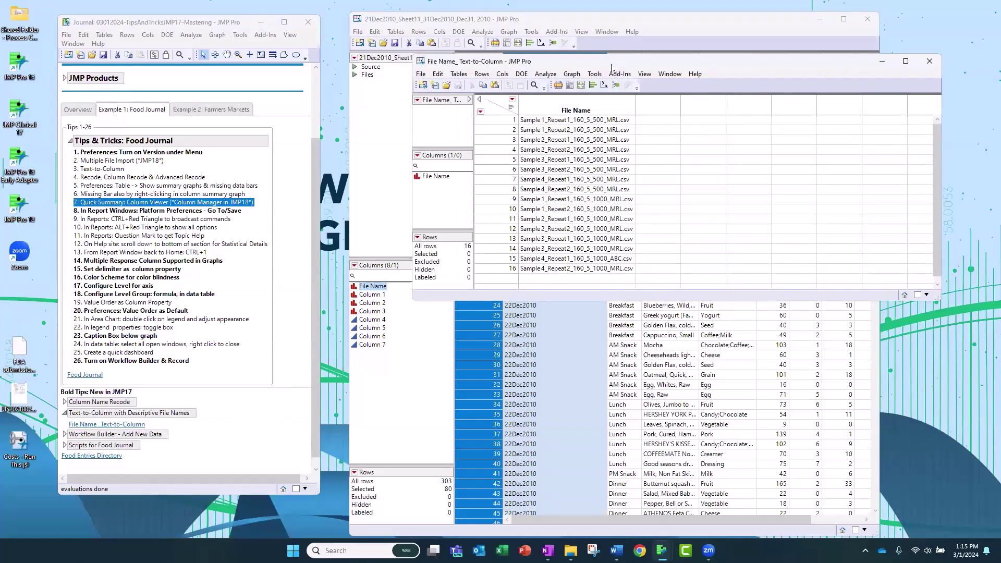
drag(612, 64, 480, 87)
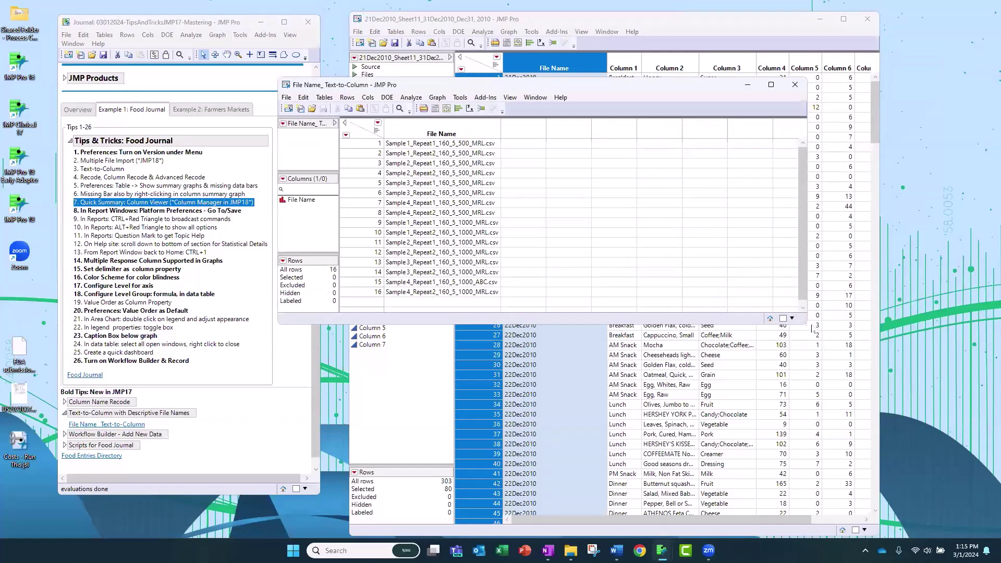
drag(802, 323, 868, 410)
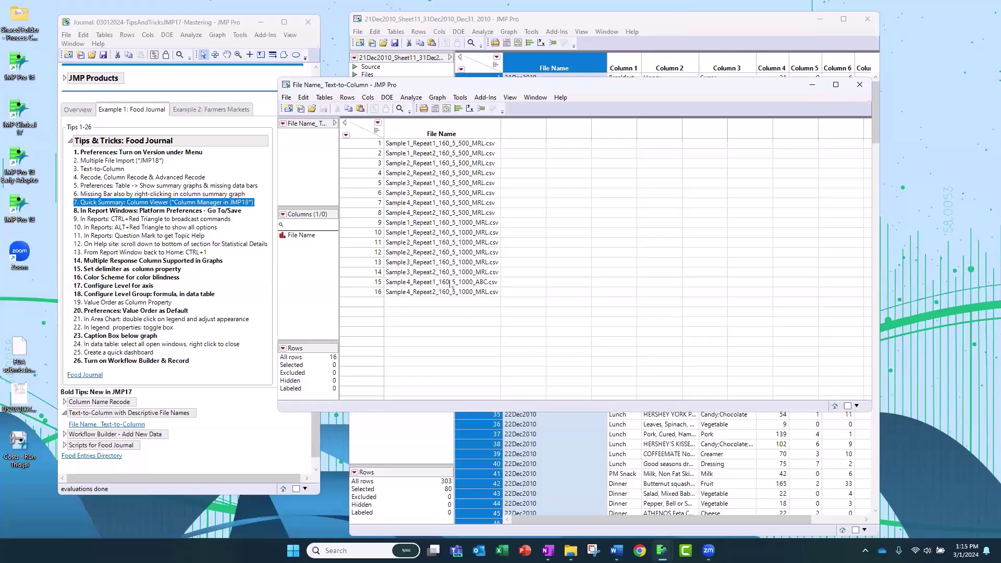
click(443, 127)
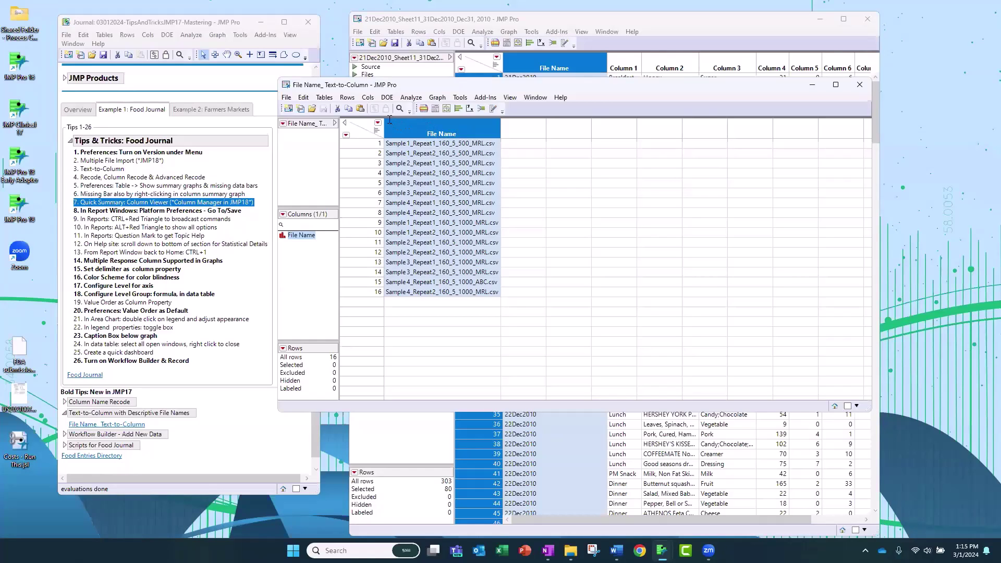
Split File Name into six columns at the underscores with Text to Columns.
click(368, 98)
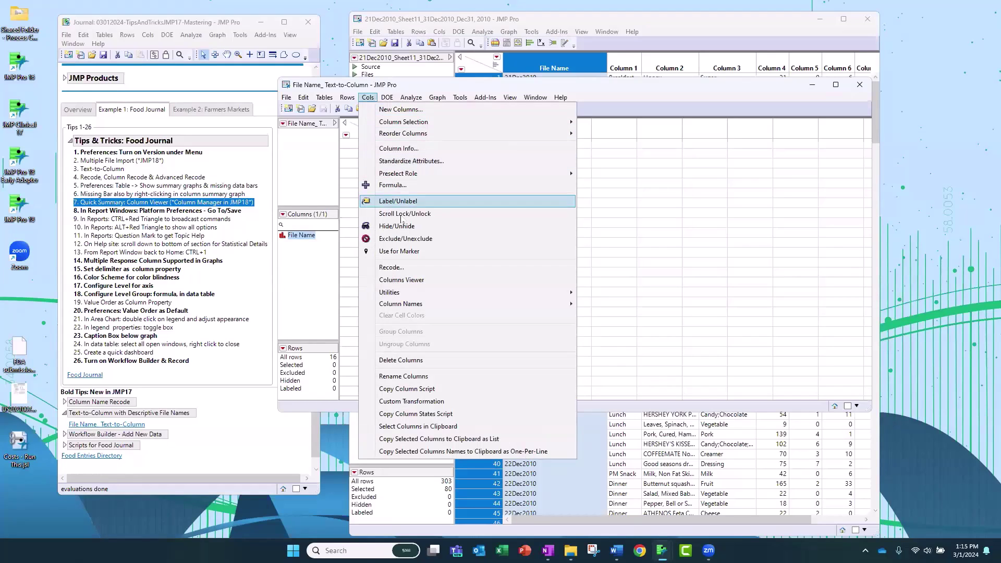
mouse_move(401, 299)
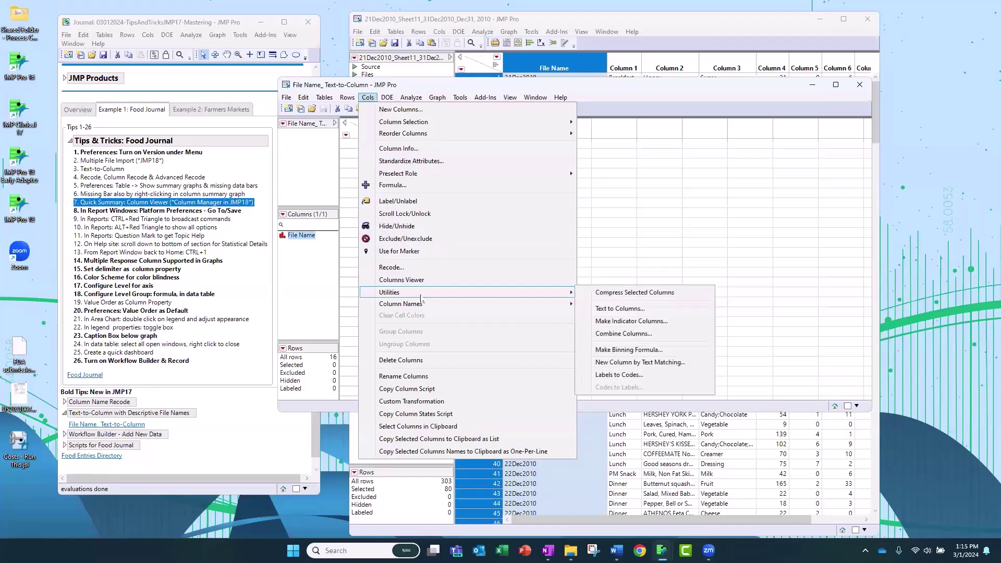
click(616, 312)
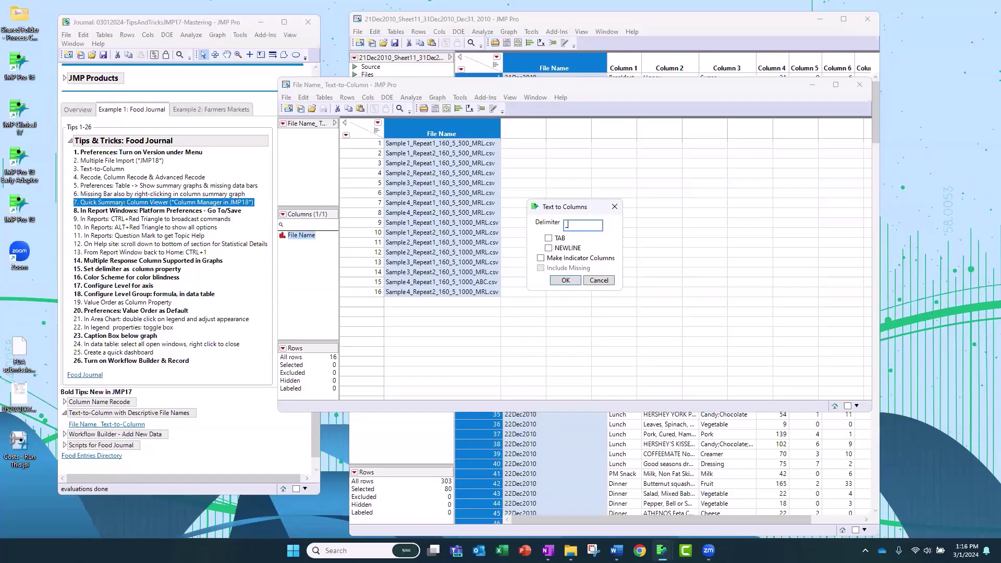
click(565, 280)
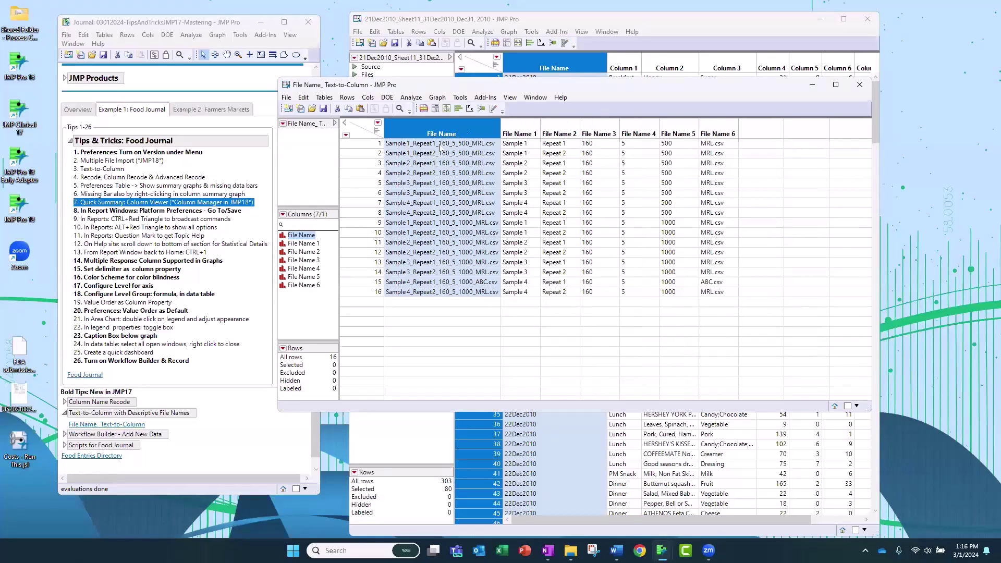
Inspect the new File Name 1–6 columns, turn on header summary graphs, then close the table unsaved.
click(512, 129)
click(558, 131)
click(601, 130)
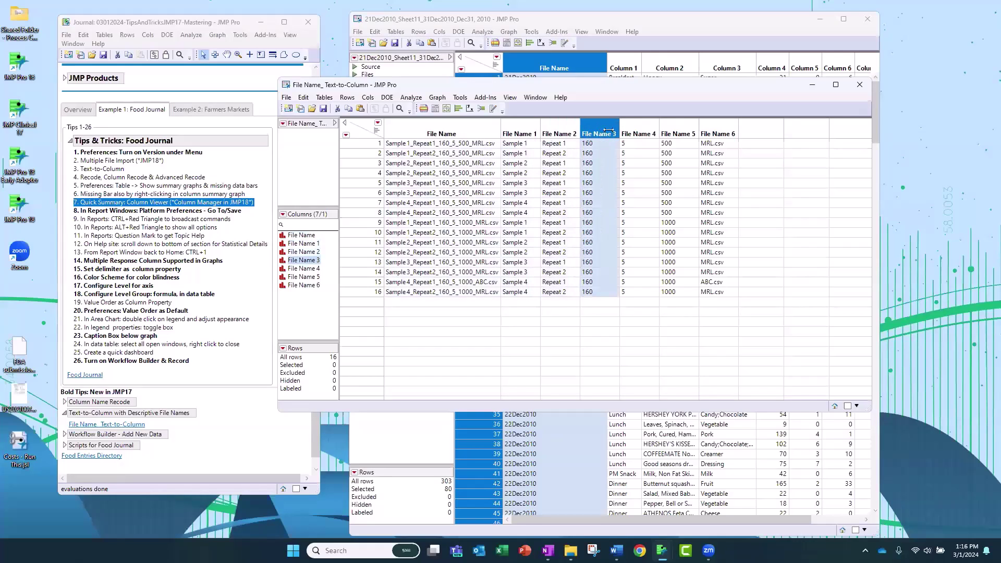
click(521, 129)
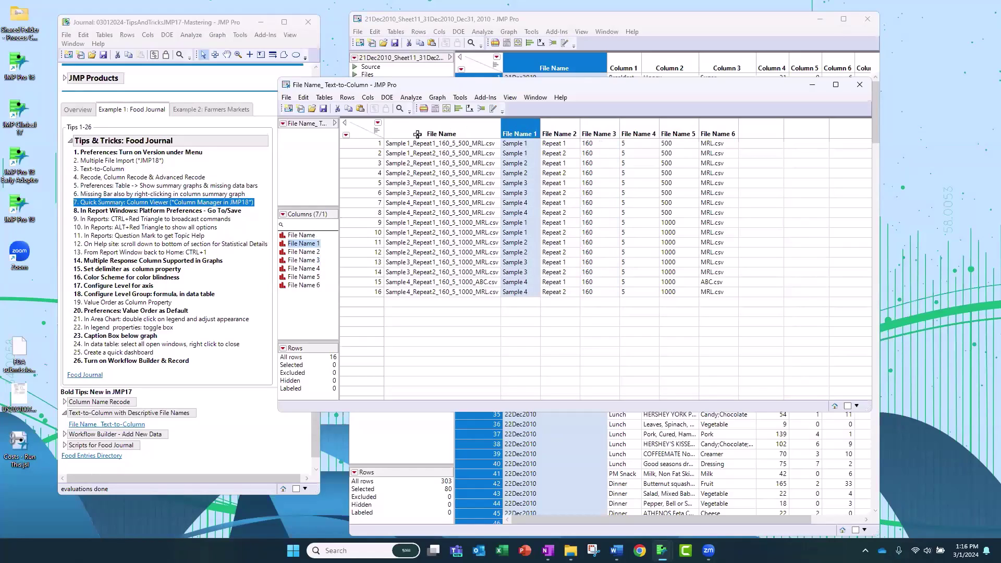
click(554, 123)
click(603, 122)
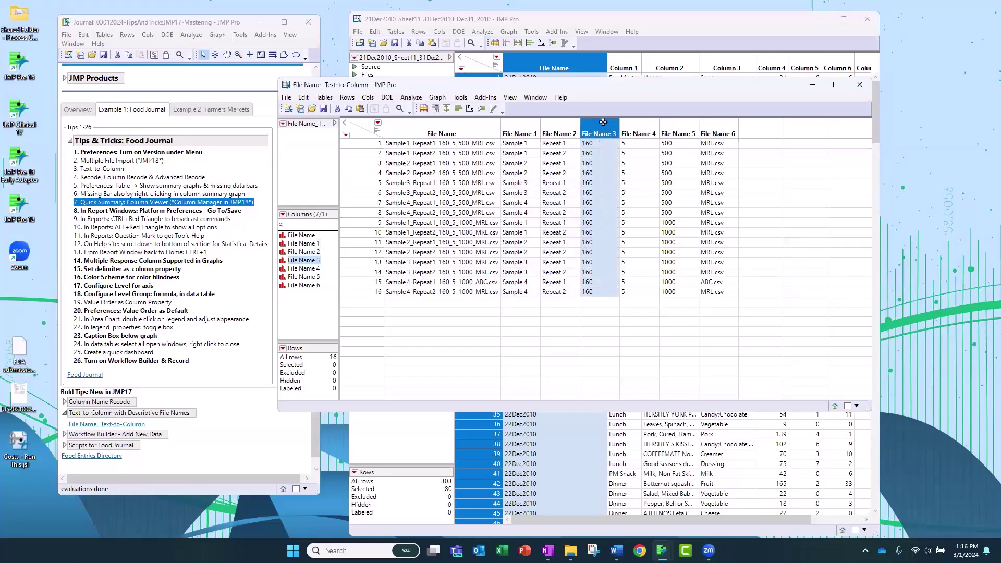
click(631, 123)
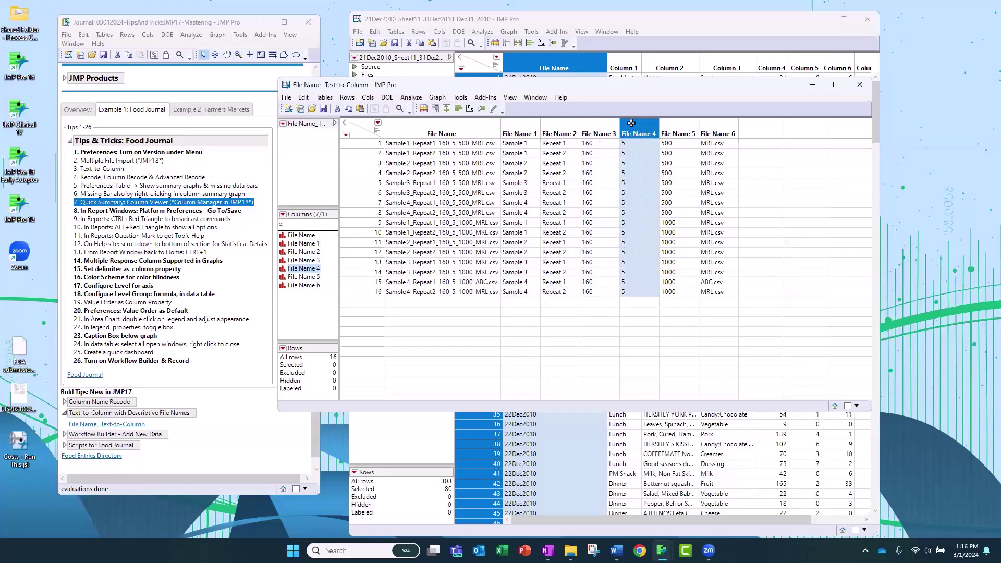
click(669, 123)
click(714, 125)
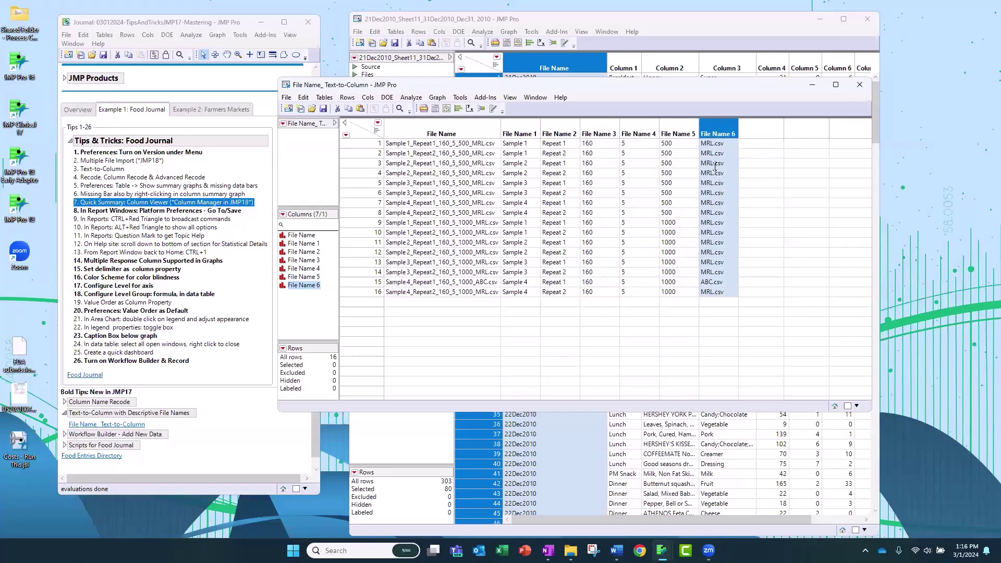
click(376, 131)
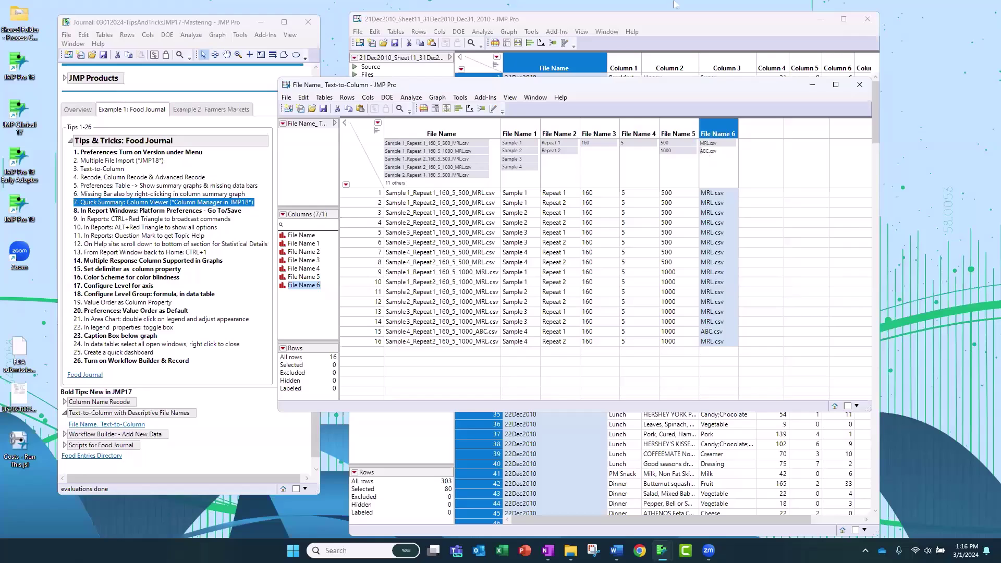
click(854, 90)
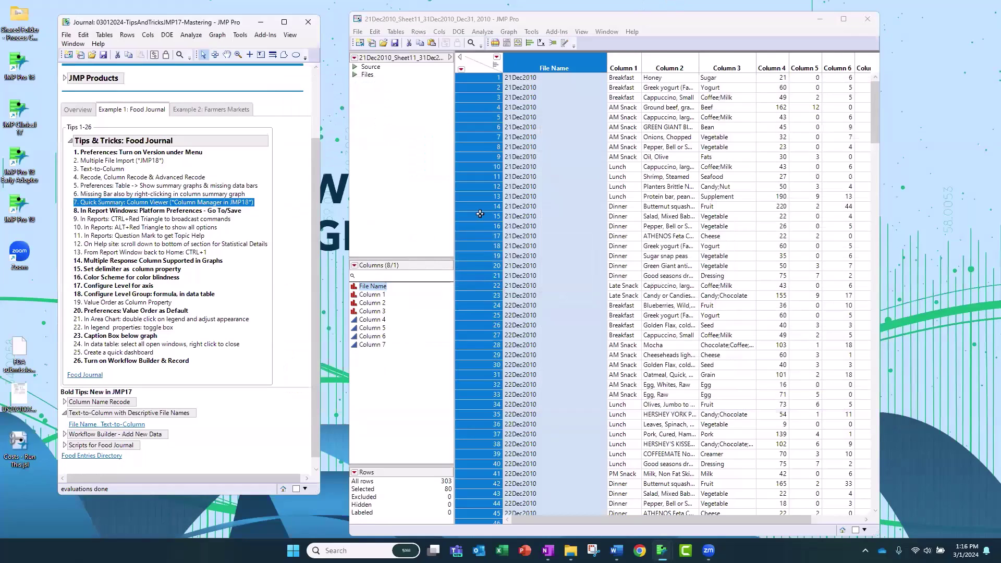
Use Recode Column Names to rename File Name to Date and Column 1 to Meal.
drag(606, 63, 577, 63)
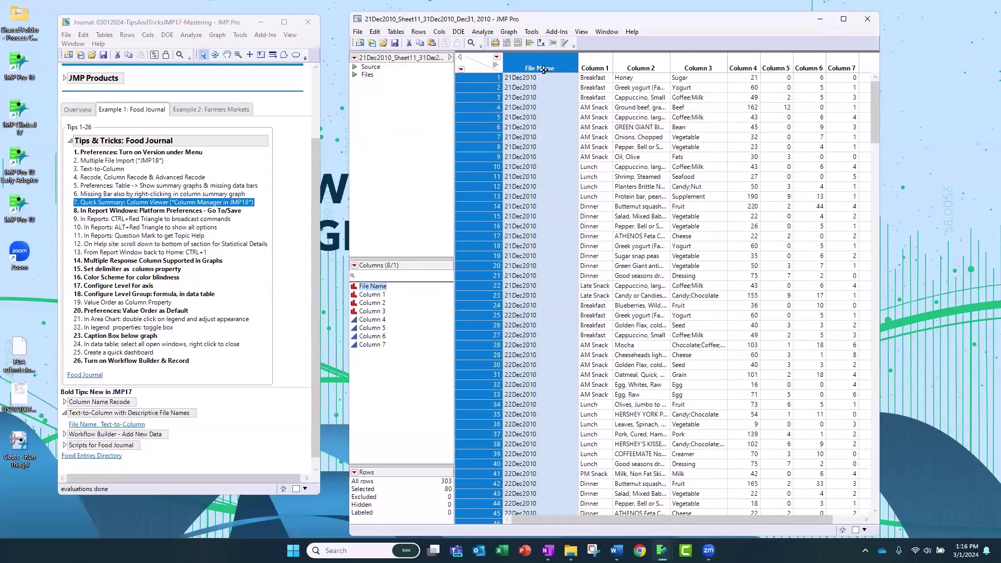
click(440, 33)
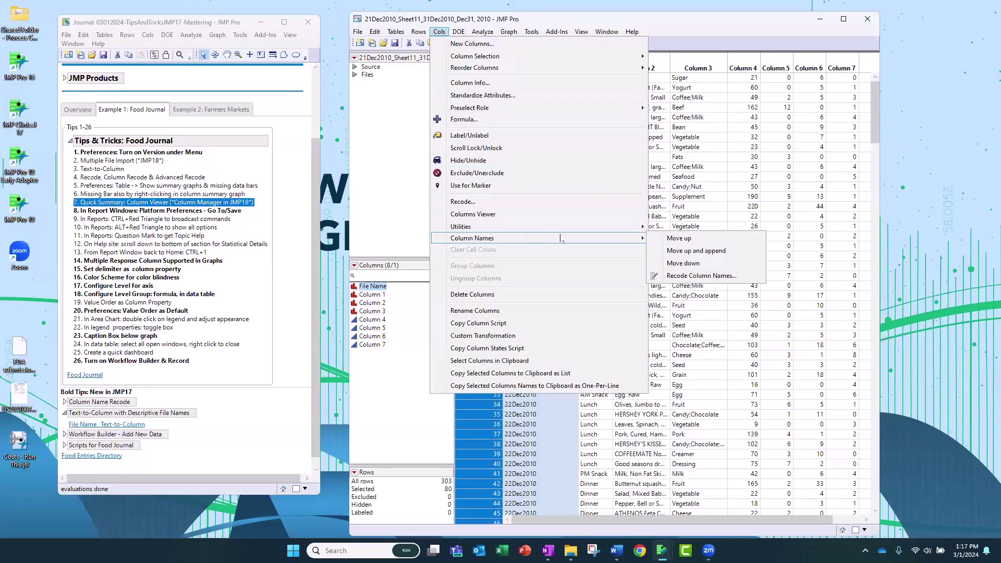
mouse_move(609, 238)
click(700, 276)
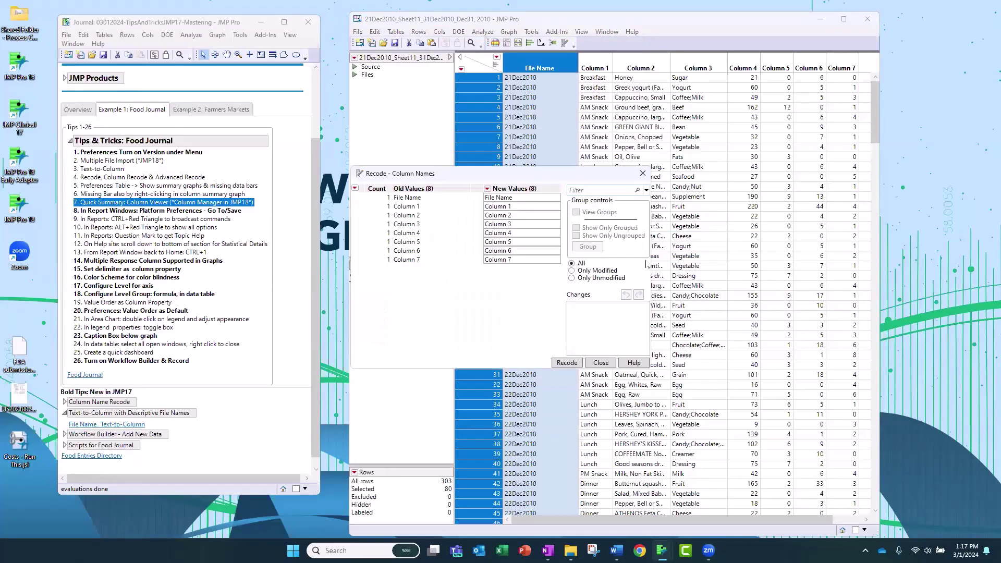
click(542, 202)
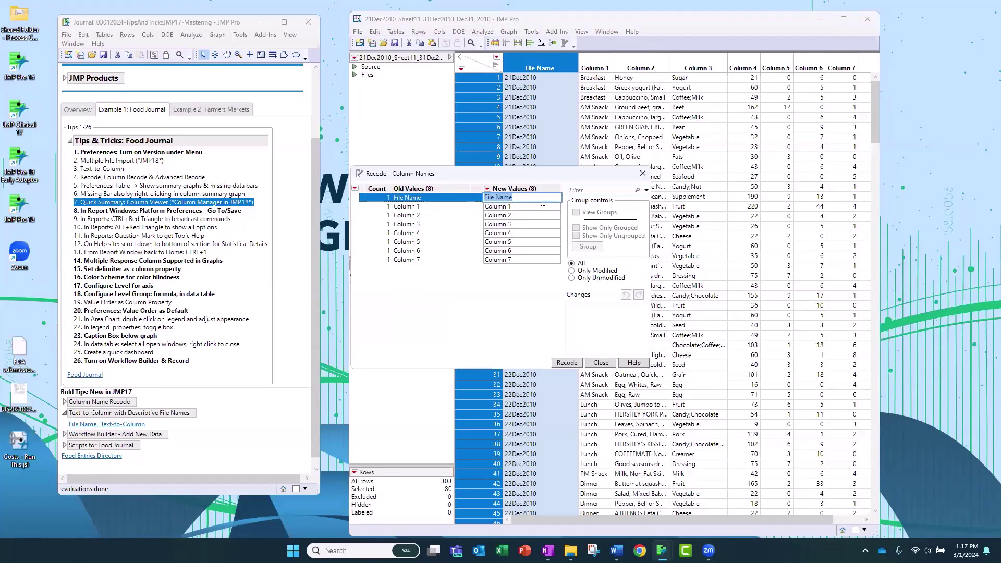
text(Date)
key(Return)
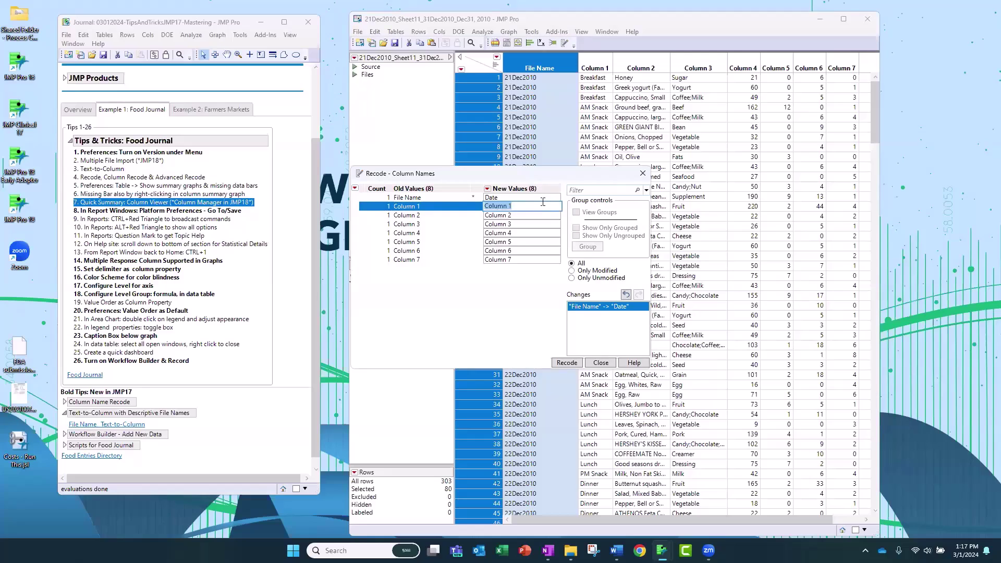
text(Meal)
click(573, 364)
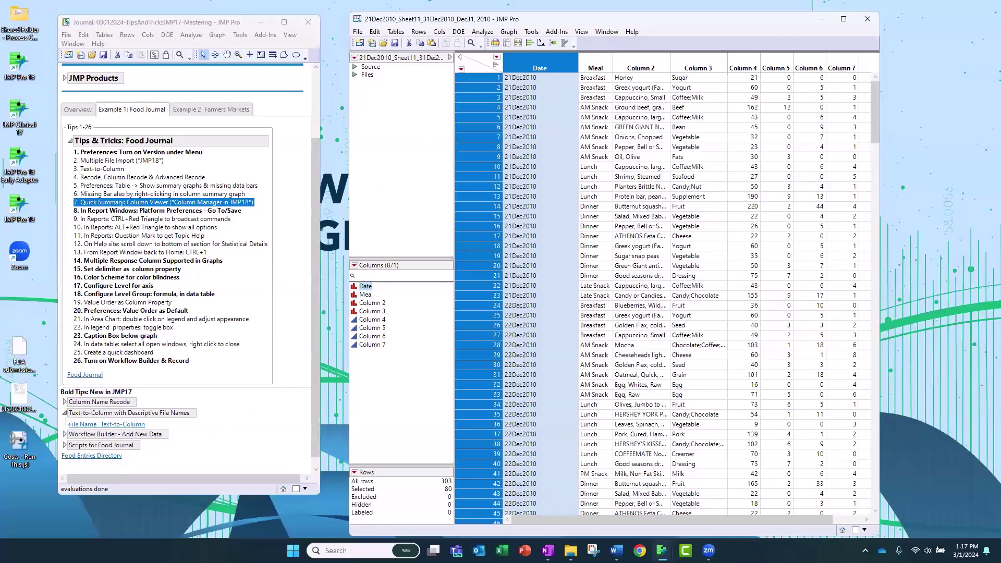
Run the journal's Column Name Recode script, titling the table Food Journal and naming Item Name through Protein.
click(65, 413)
click(64, 402)
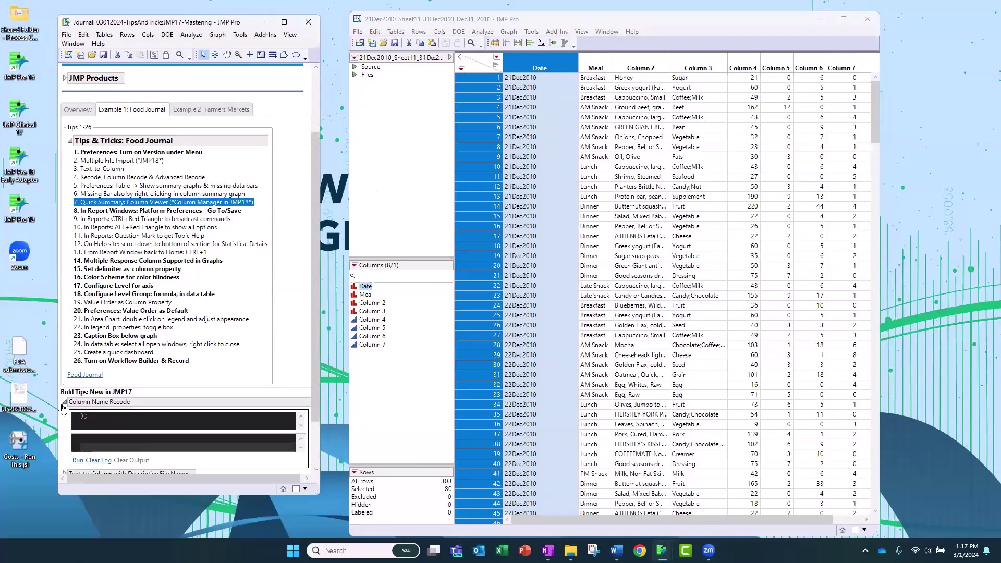
scroll(315, 404, down, 2)
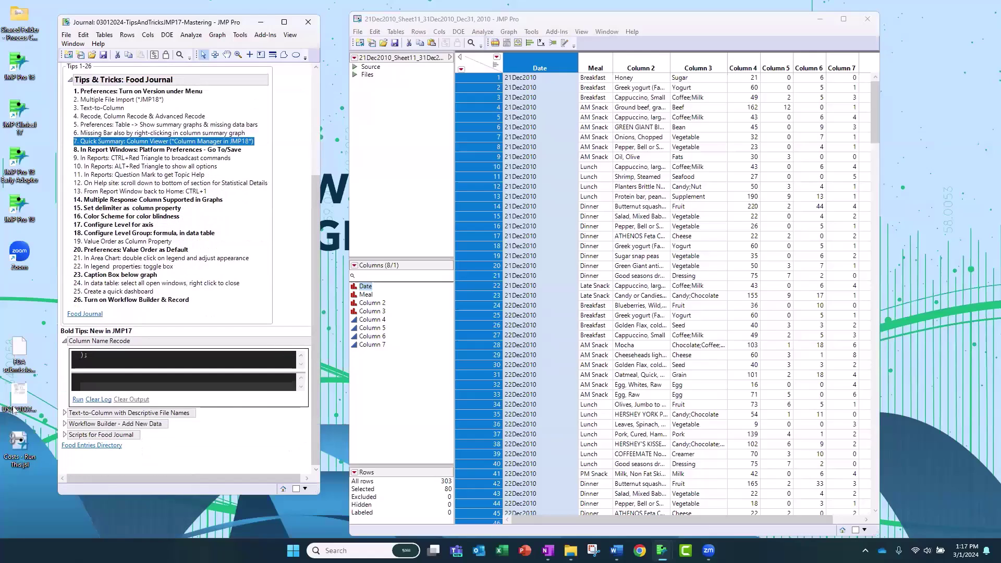
click(78, 399)
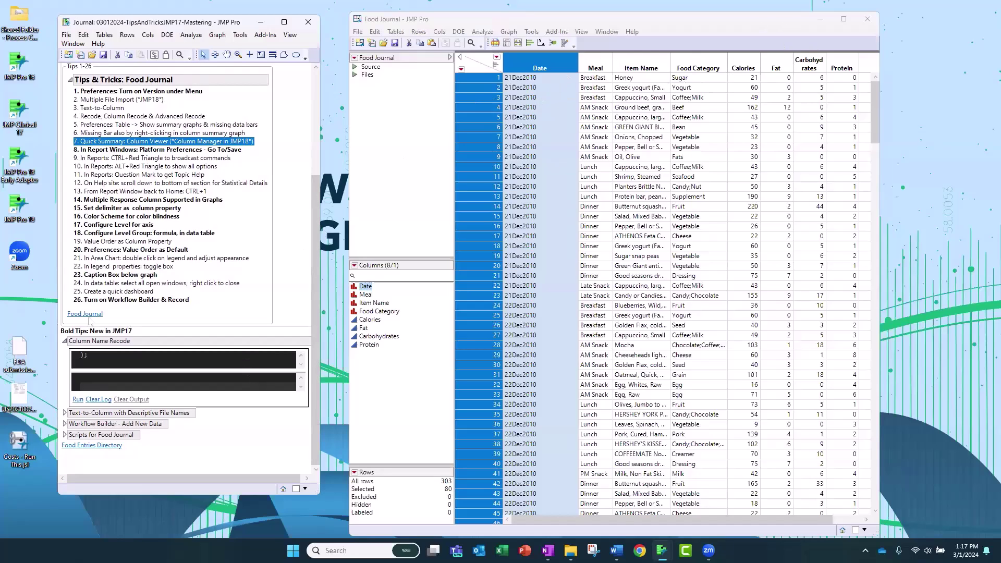
click(65, 341)
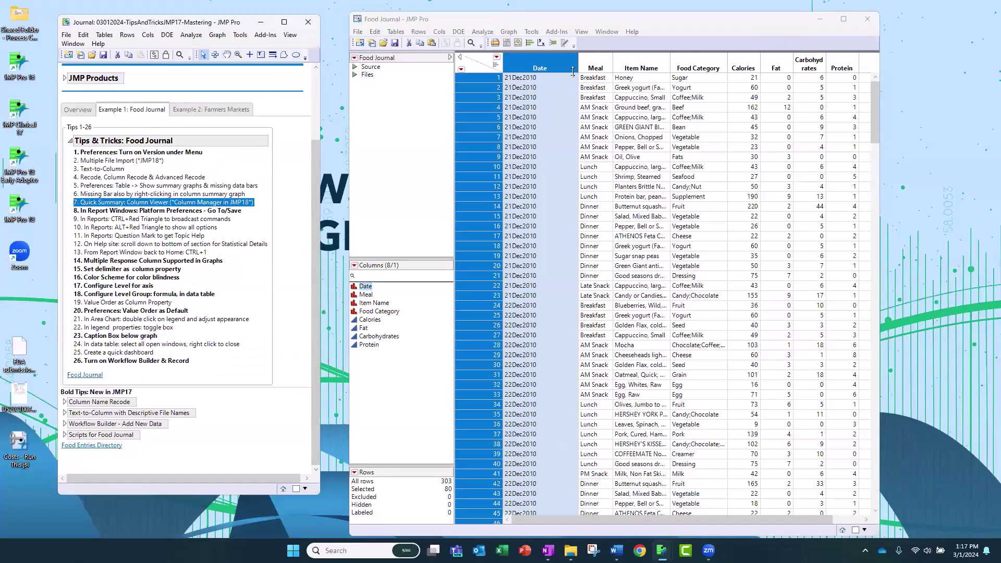
drag(598, 21, 585, 23)
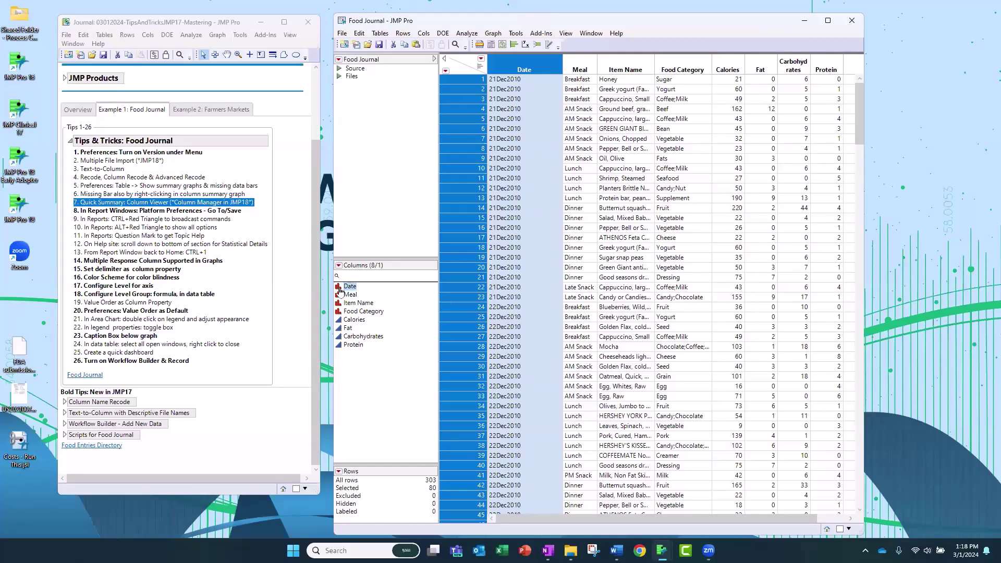
In the Date column's Column Info, apply Numeric data type and Continuous modeling type.
right_click(519, 63)
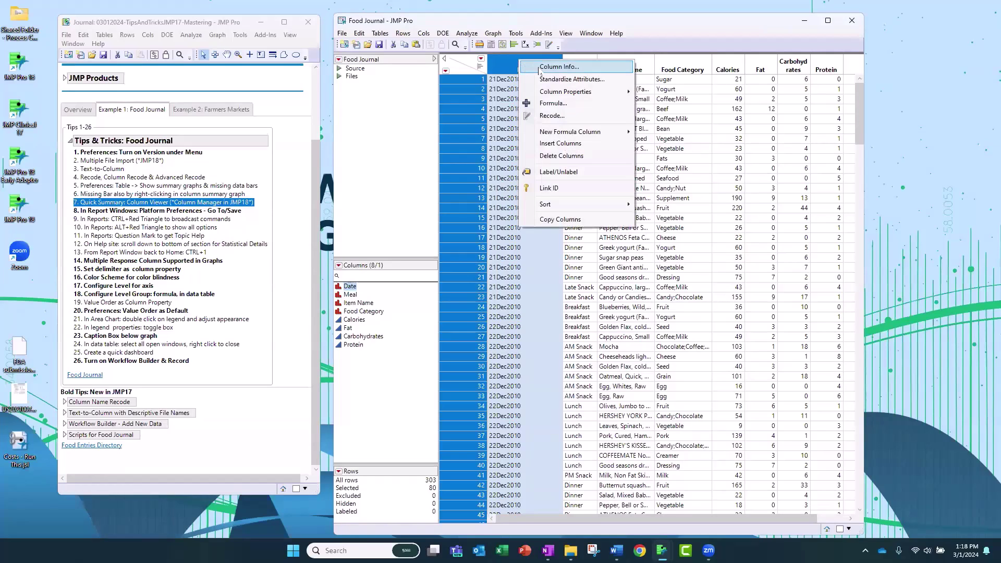
click(539, 68)
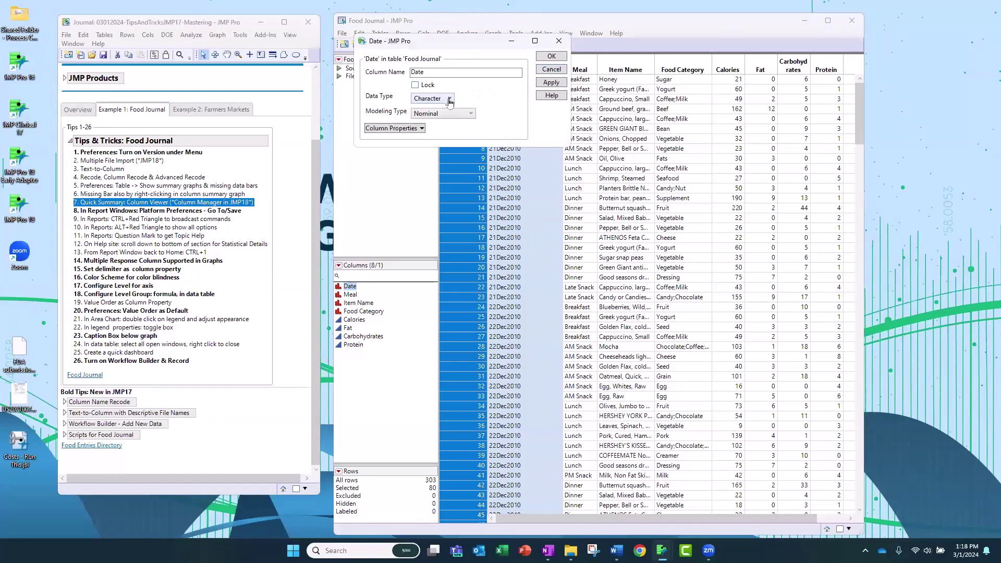
click(449, 100)
click(442, 109)
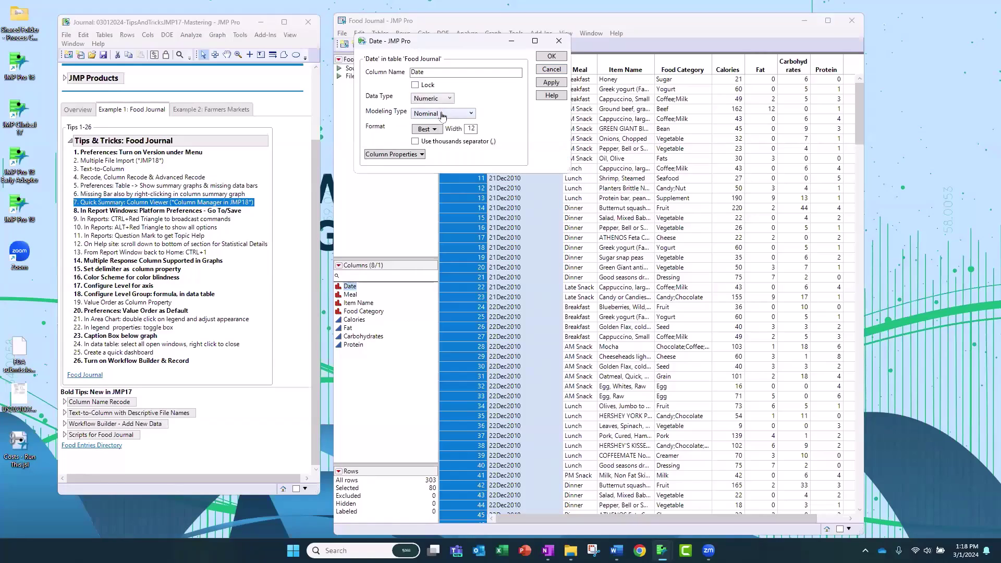
click(443, 114)
click(451, 125)
drag(462, 48, 300, 62)
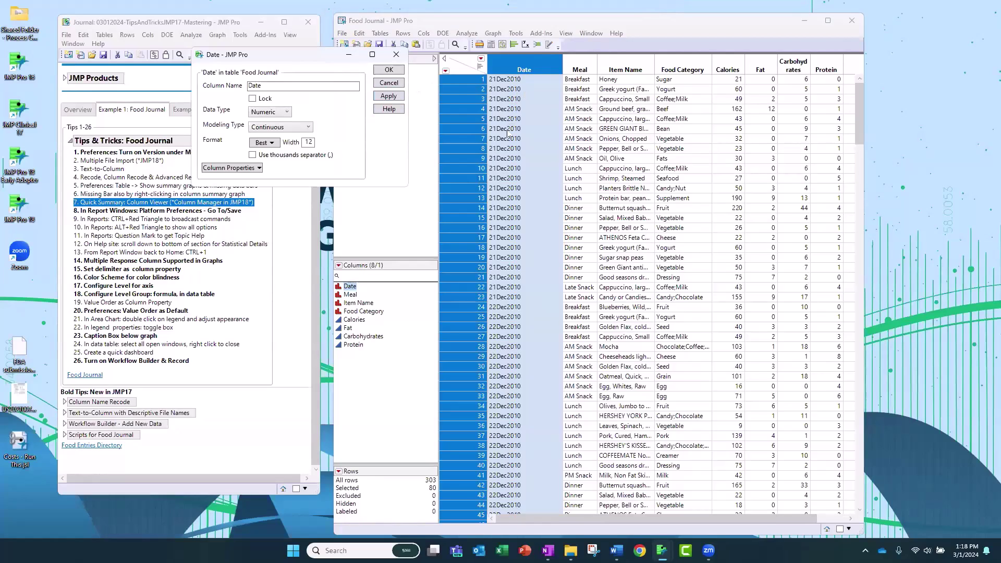
click(387, 99)
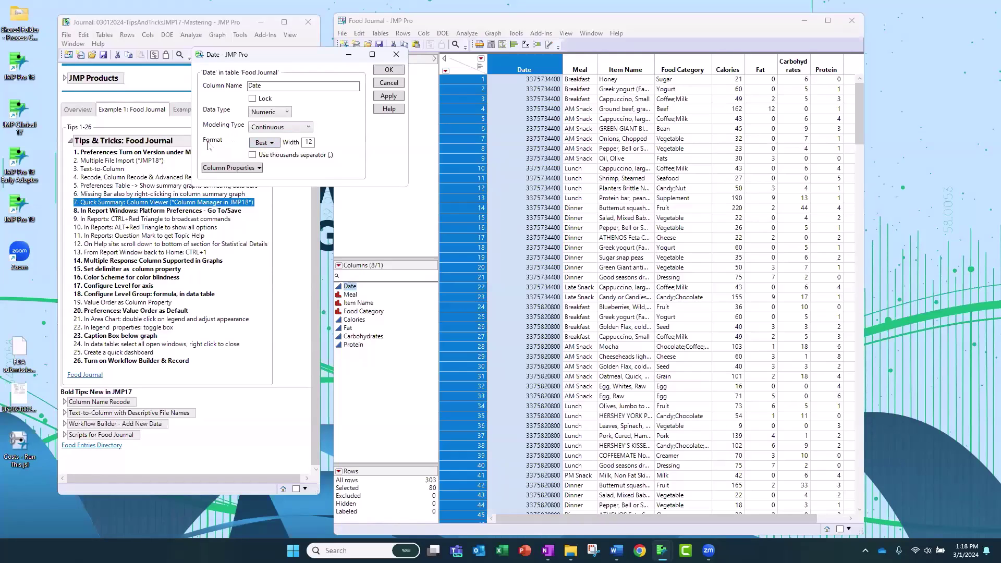
Format the Date column as m/d/y so it shows dates like 12/21/2010, then confirm.
click(272, 144)
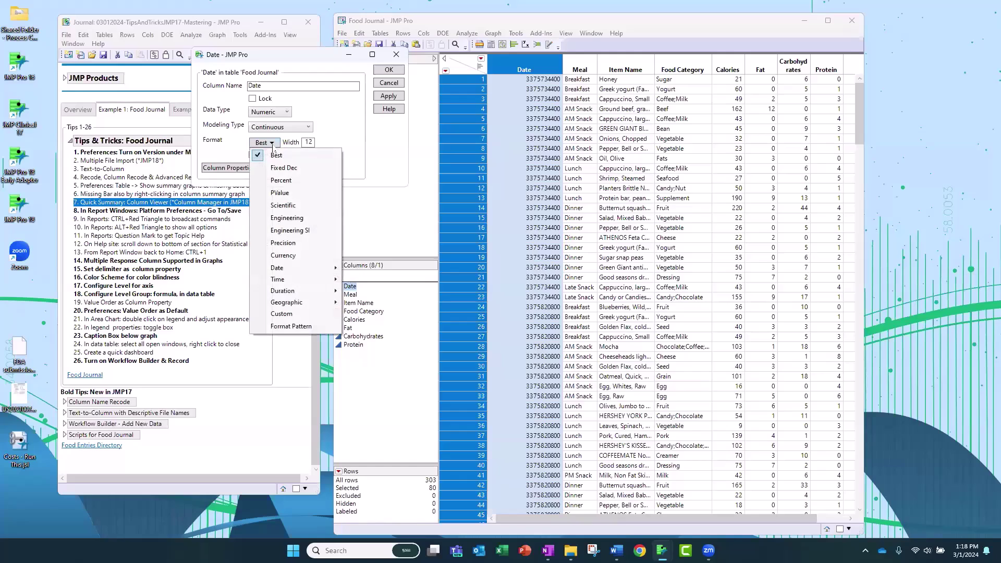
mouse_move(305, 287)
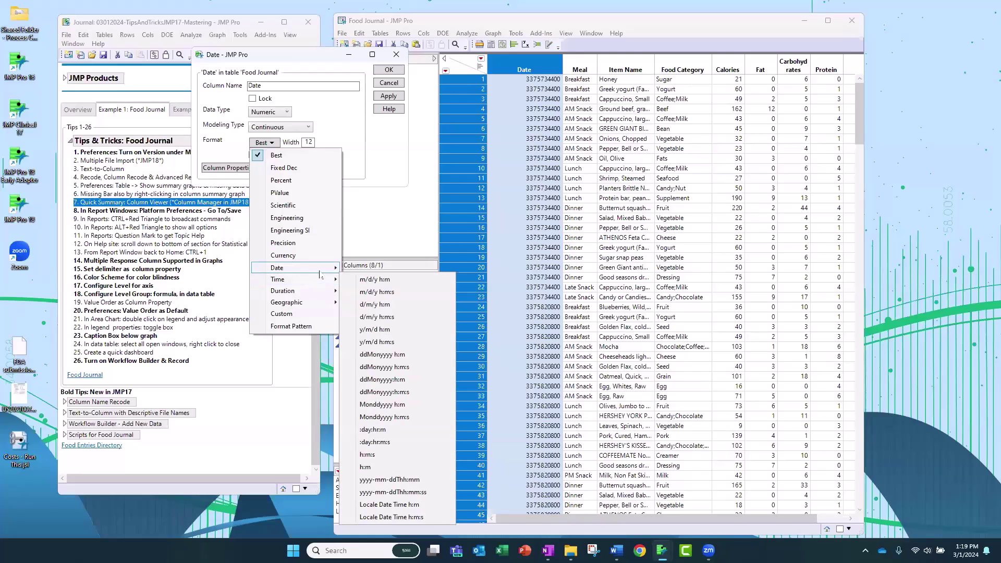
click(368, 268)
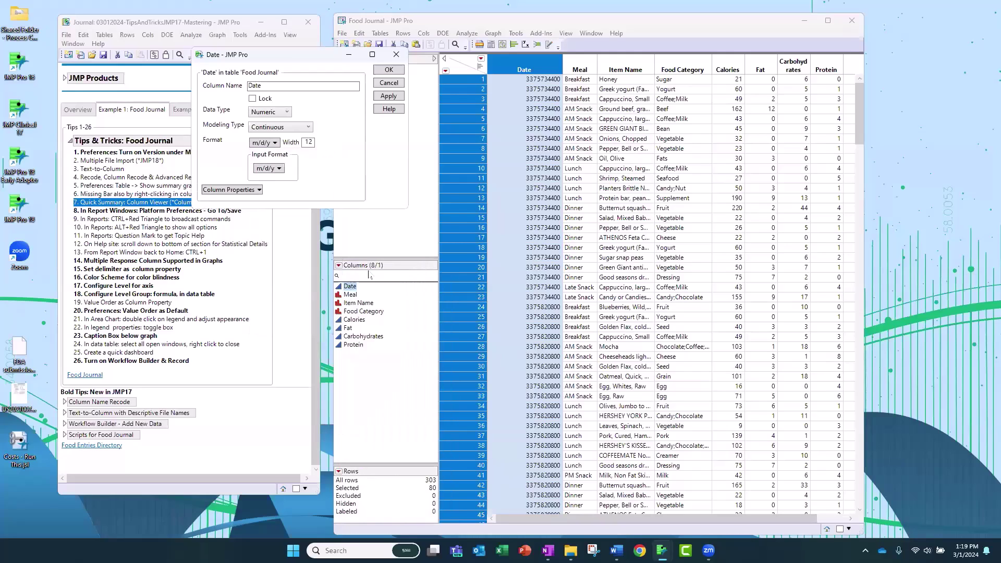
click(391, 70)
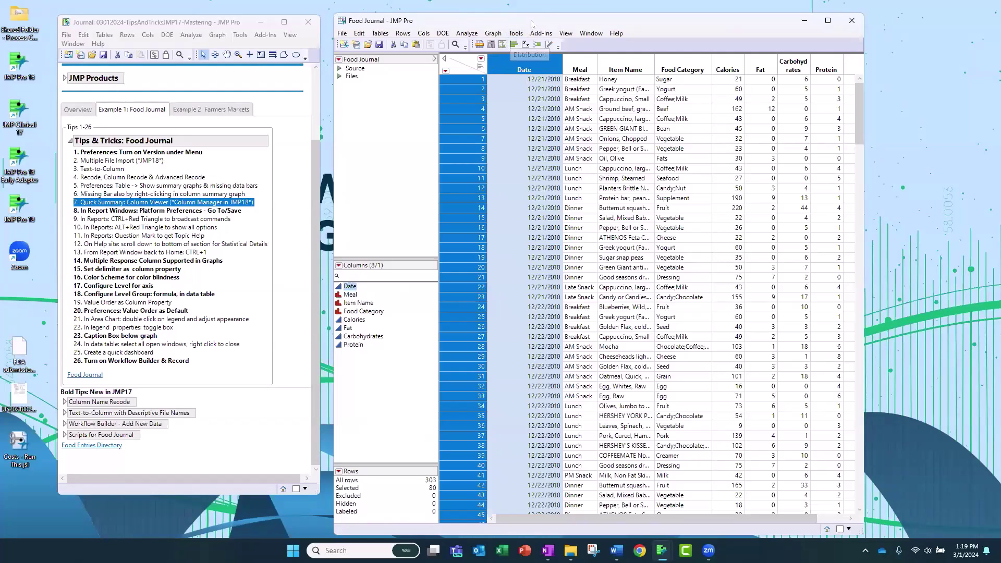
Turn on the summary graphs above each column of the 303-row Food Journal table.
drag(541, 23, 541, 23)
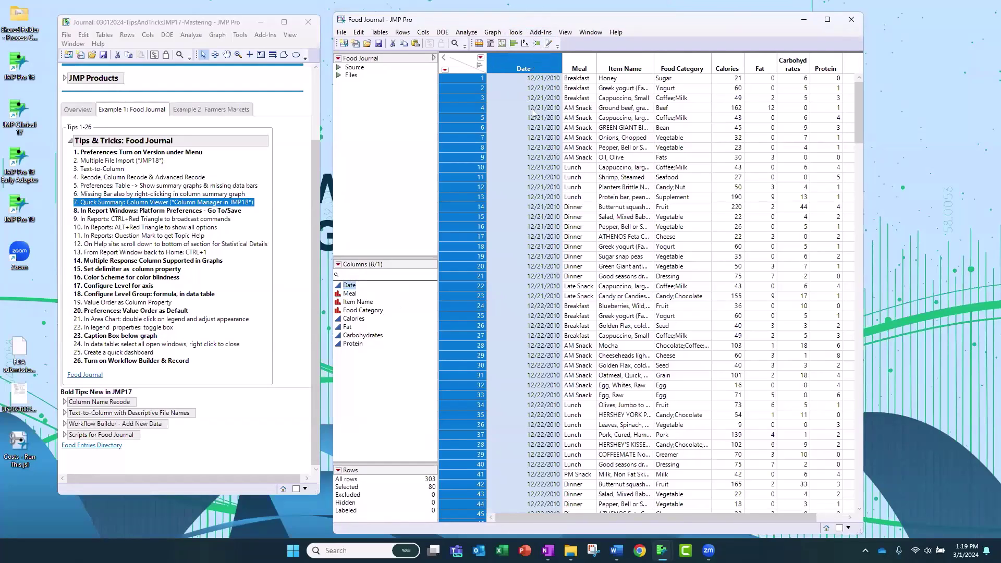
click(480, 67)
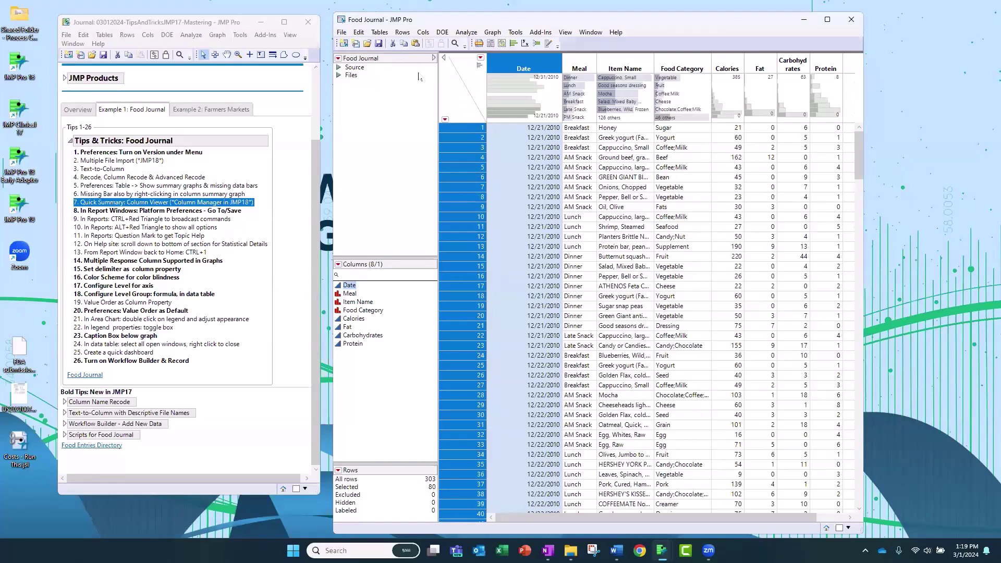
click(341, 32)
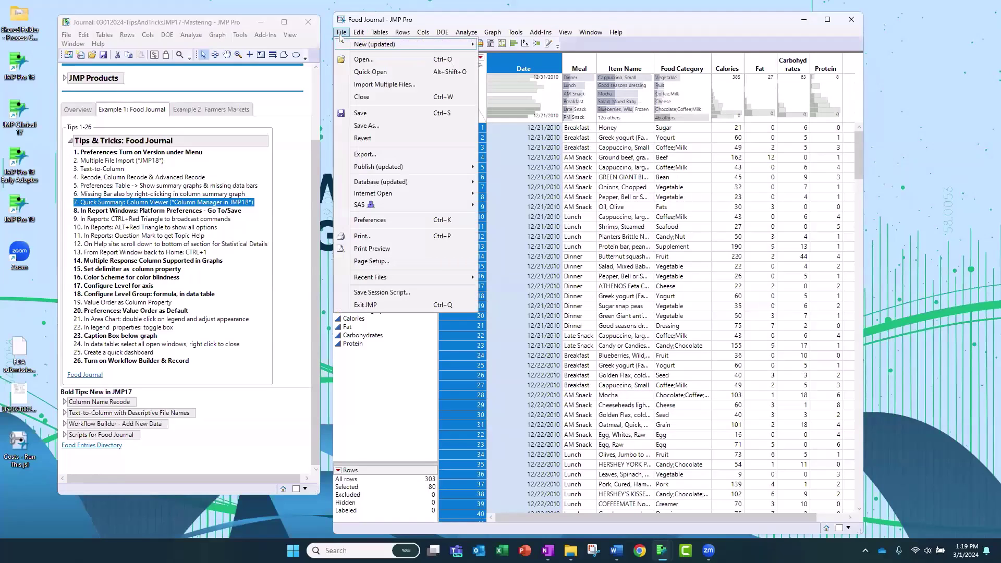
In Tables preferences, enable summary graphs below column names and missing data bars or bins.
click(444, 221)
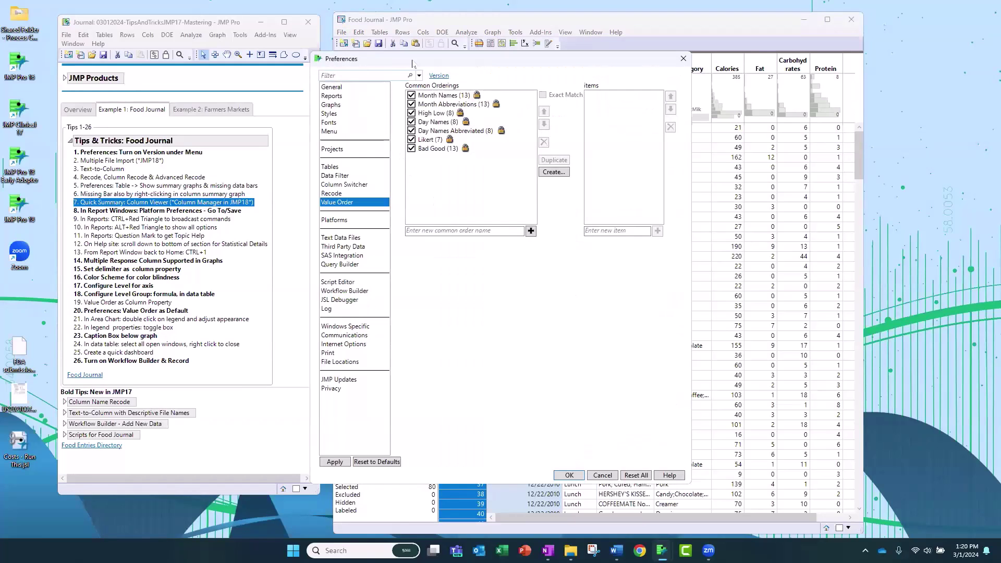
drag(265, 60, 120, 59)
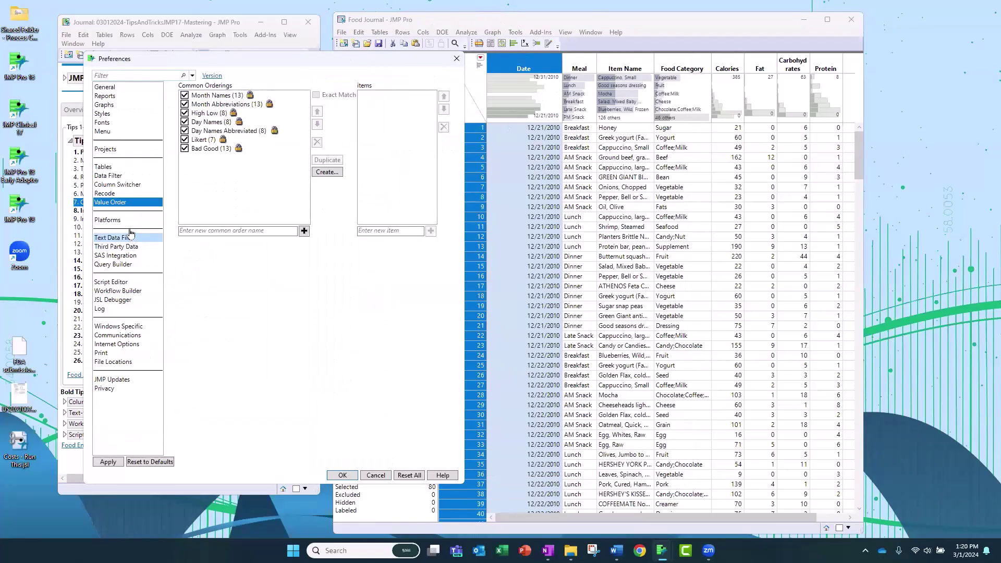
click(104, 168)
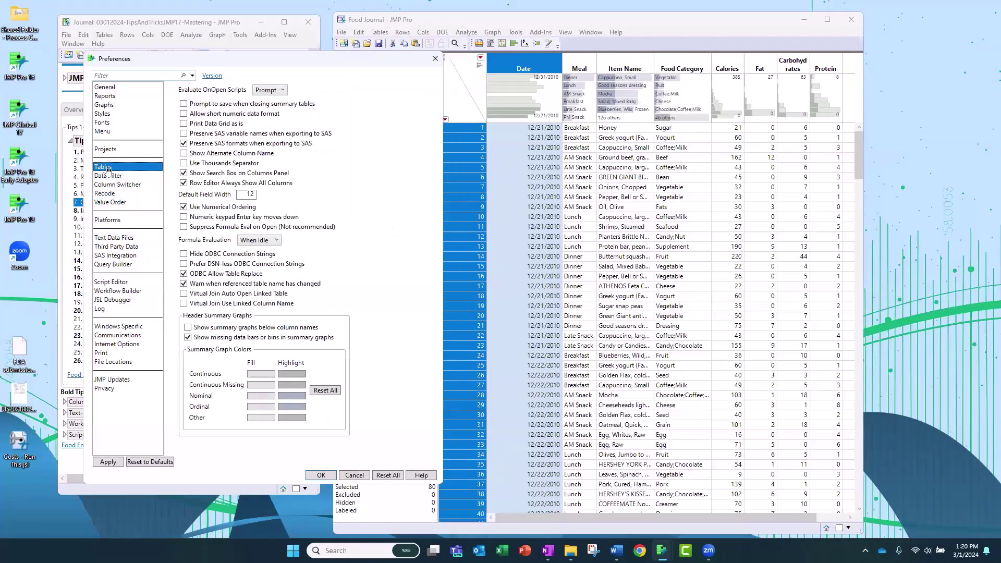
mouse_move(412, 271)
mouse_down()
mouse_move(412, 292)
mouse_move(329, 330)
mouse_up()
click(188, 328)
click(188, 337)
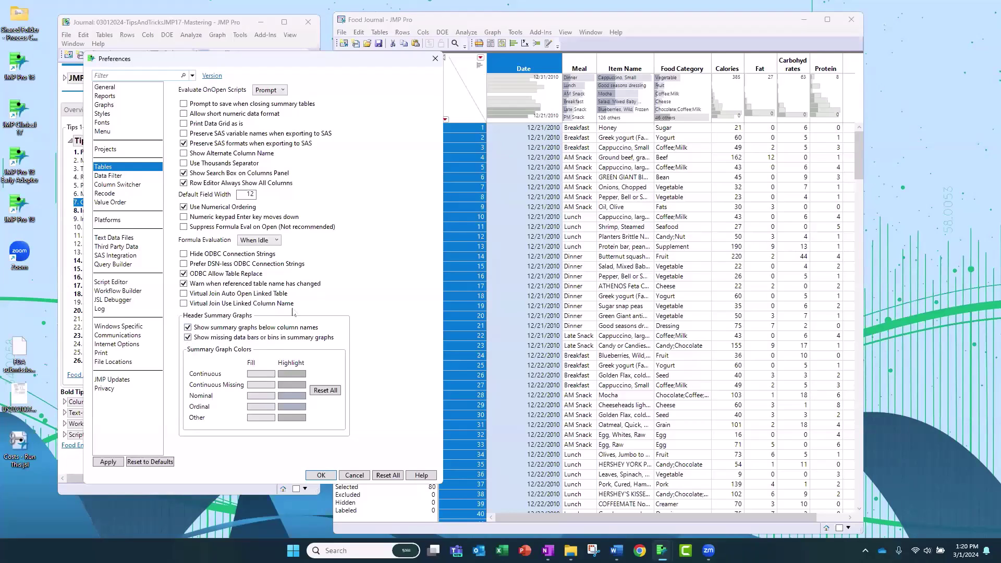